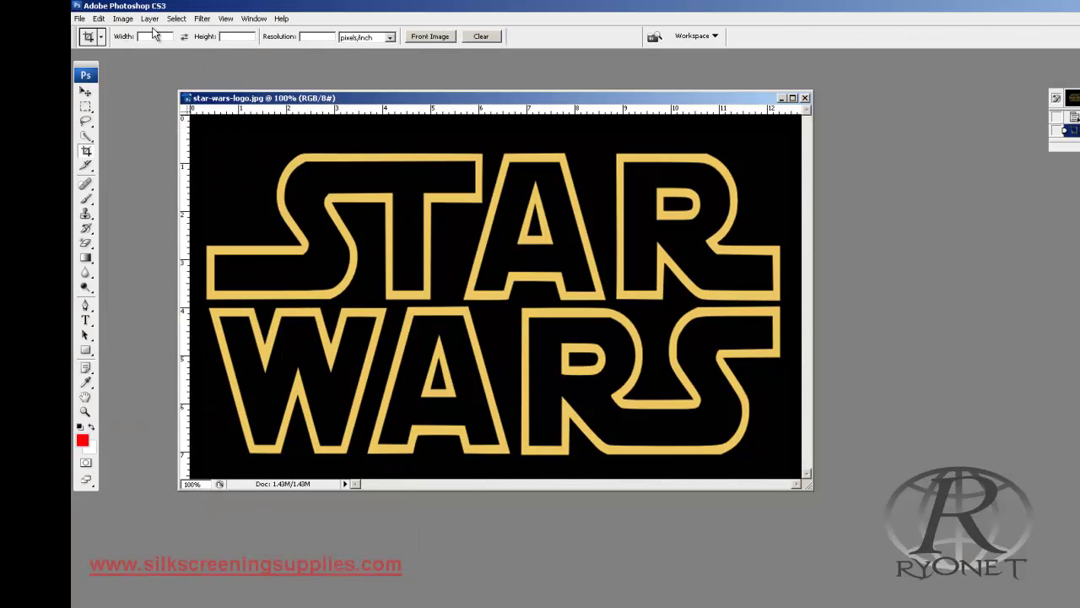
Check the logo's image size in Photoshop: 916 × 545 px at 72 ppi
{"action": "left_click", "coordinate": [122, 17]}
{"action": "left_click", "coordinate": [133, 109]}
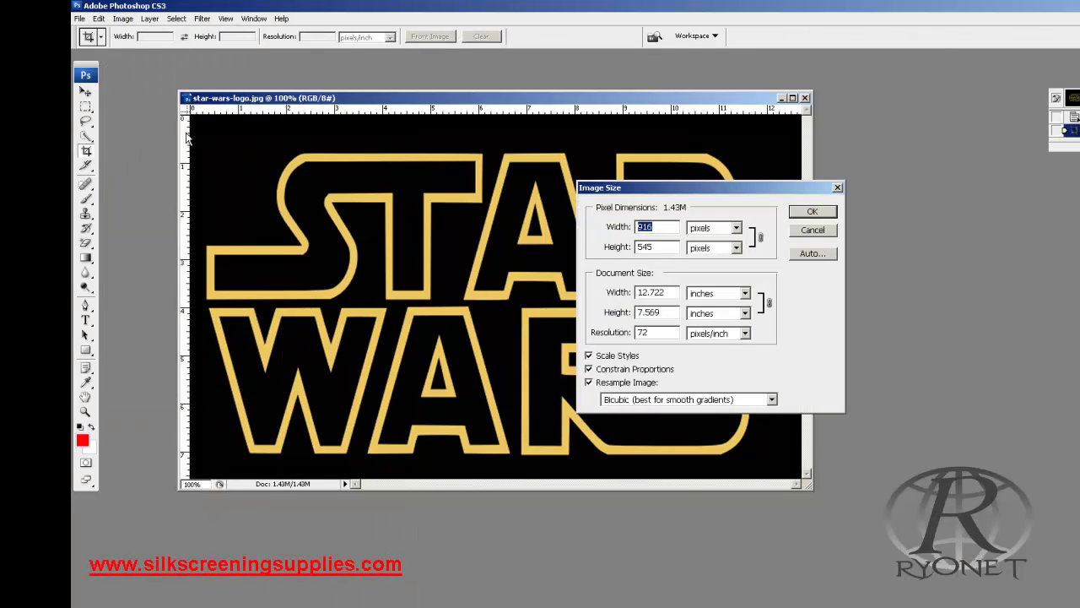
{"action": "left_click", "coordinate": [810, 231]}
Zoom to 400% to inspect the logo's soft edges, then zoom back out
{"action": "key", "text": "ctrl+plus"}
{"action": "key", "text": "ctrl+plus"}
{"action": "key", "text": "ctrl+plus"}
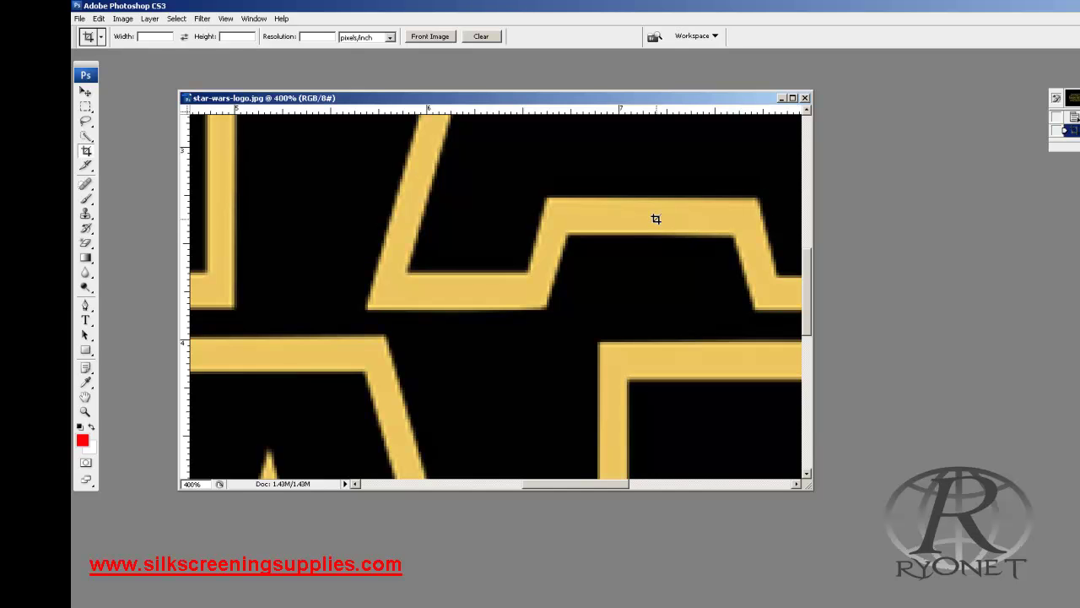
{"action": "scroll", "coordinate": [631, 237], "scroll_direction": "up", "scroll_amount": 3}
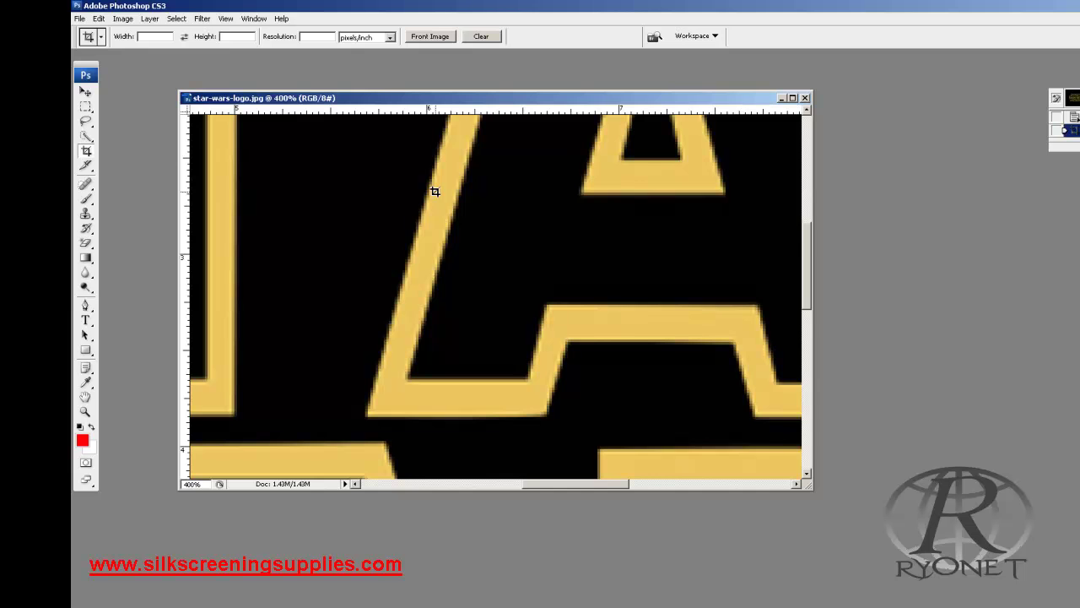
{"action": "key", "text": "ctrl+minus"}
{"action": "key", "text": "ctrl+minus"}
{"action": "key", "text": "ctrl+minus"}
{"action": "key", "text": "ctrl+minus"}
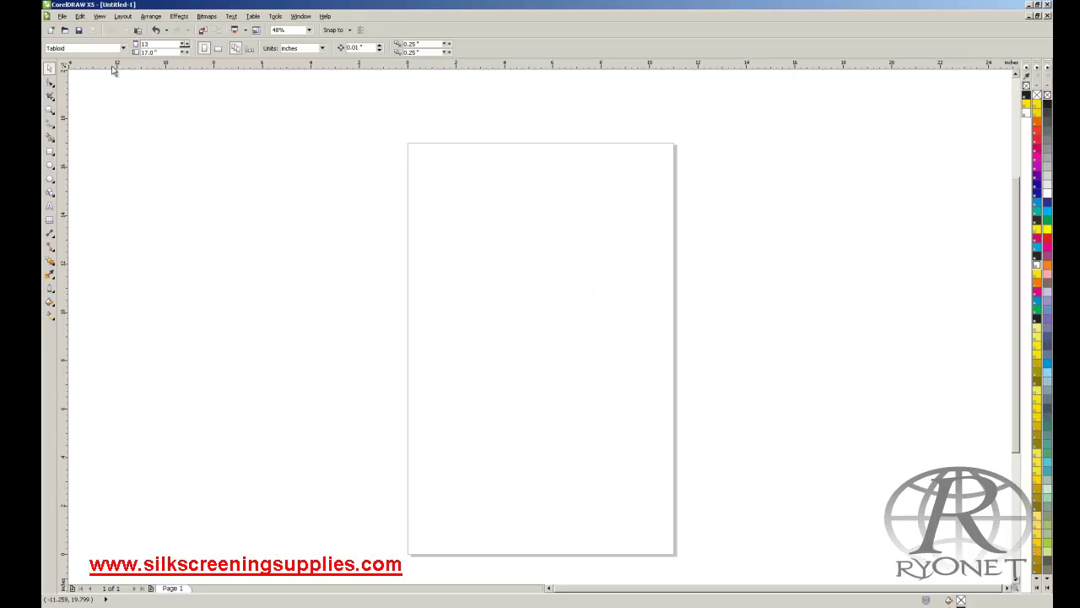
Set the CorelDRAW page height to 18 inches, making the page 13 × 18 inches
{"action": "key", "text": "Tab"}
{"action": "type", "text": "18"}
{"action": "key", "text": "Return"}
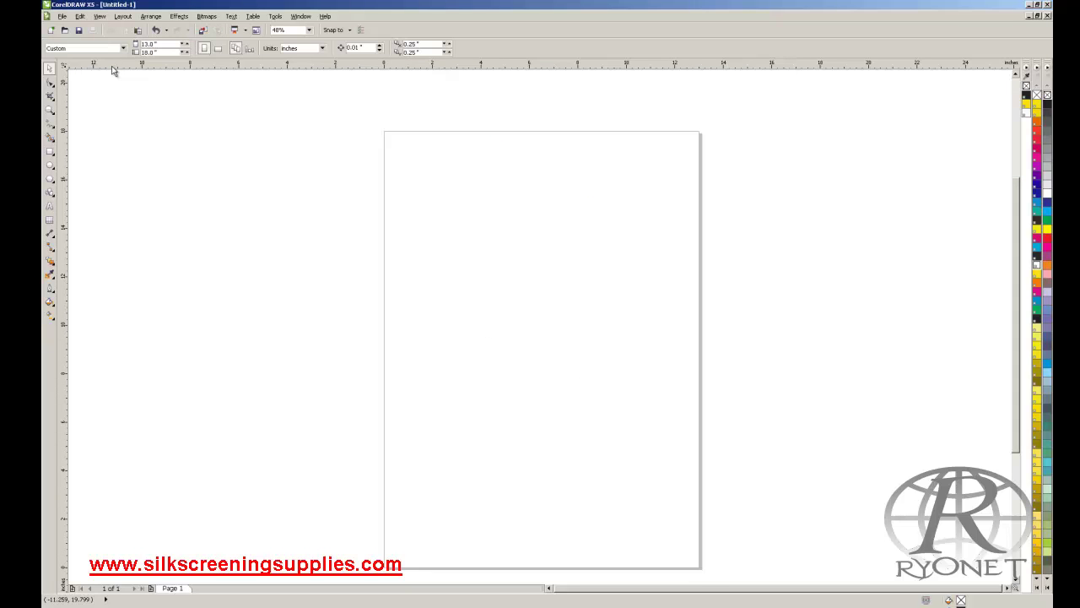
Import the star-wars-logo image and place it centred on the page
{"action": "left_click", "coordinate": [62, 16]}
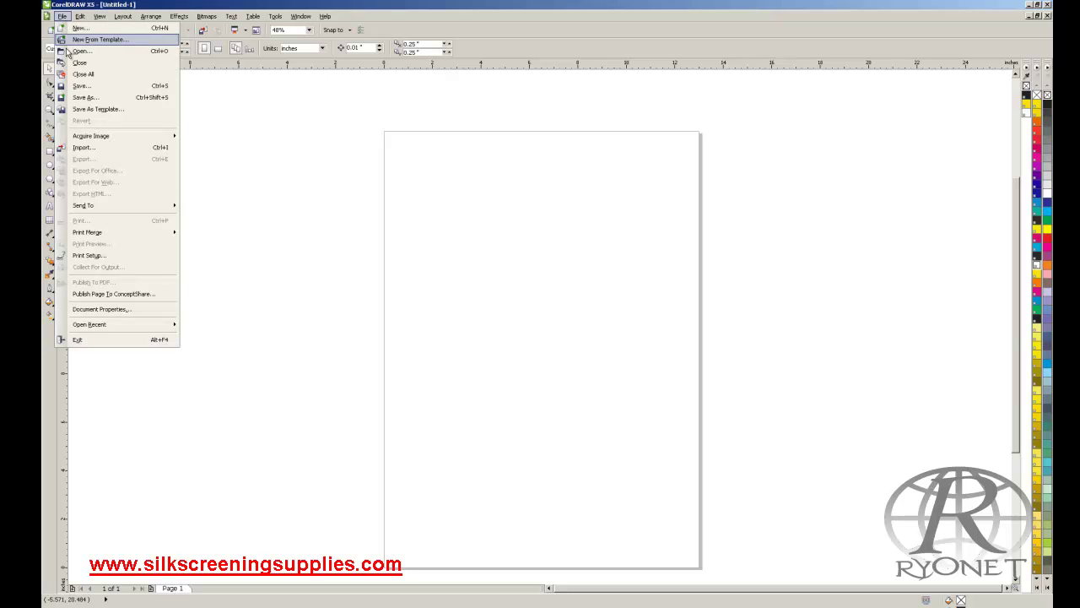
{"action": "left_click", "coordinate": [83, 148]}
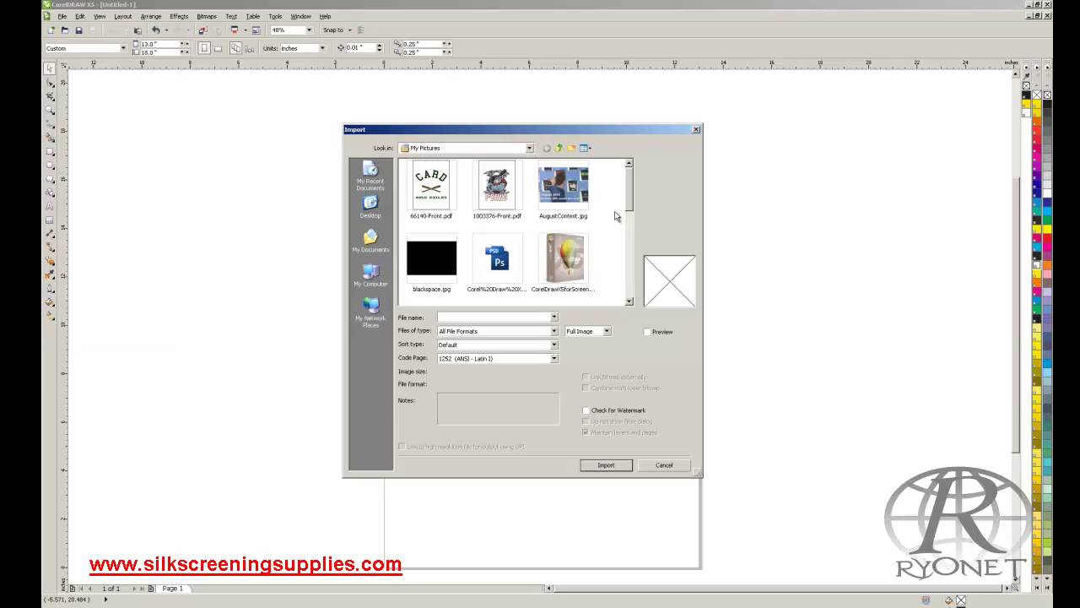
{"action": "left_click_drag", "start_coordinate": [625, 197], "coordinate": [631, 265]}
{"action": "double_click", "coordinate": [432, 262]}
{"action": "key", "text": "Return"}
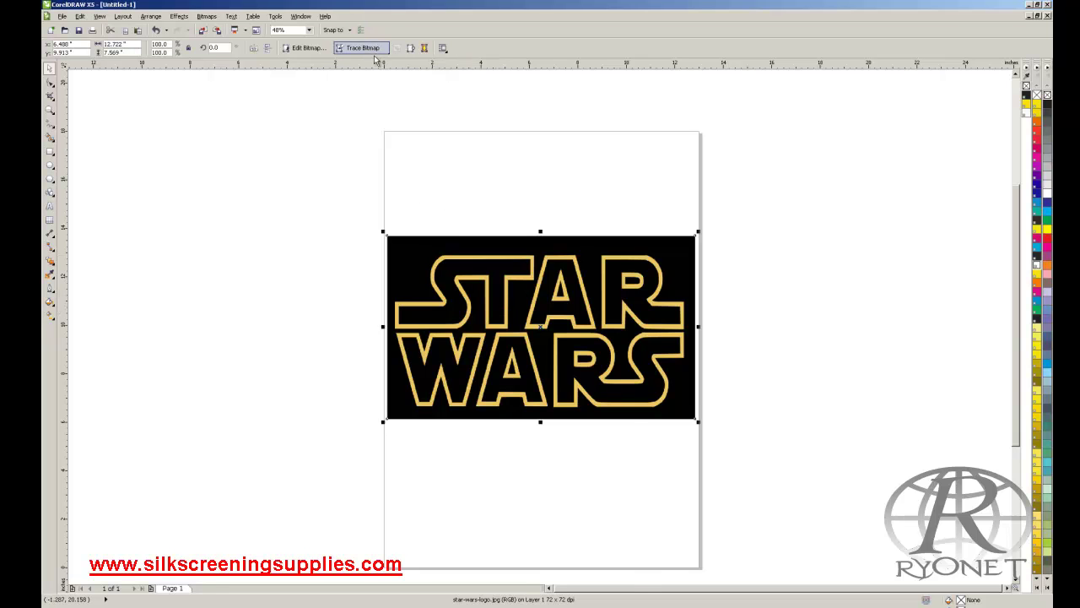
Quick Trace the logo bitmap into vector shapes
{"action": "right_click", "coordinate": [519, 322]}
{"action": "right_click", "coordinate": [508, 301]}
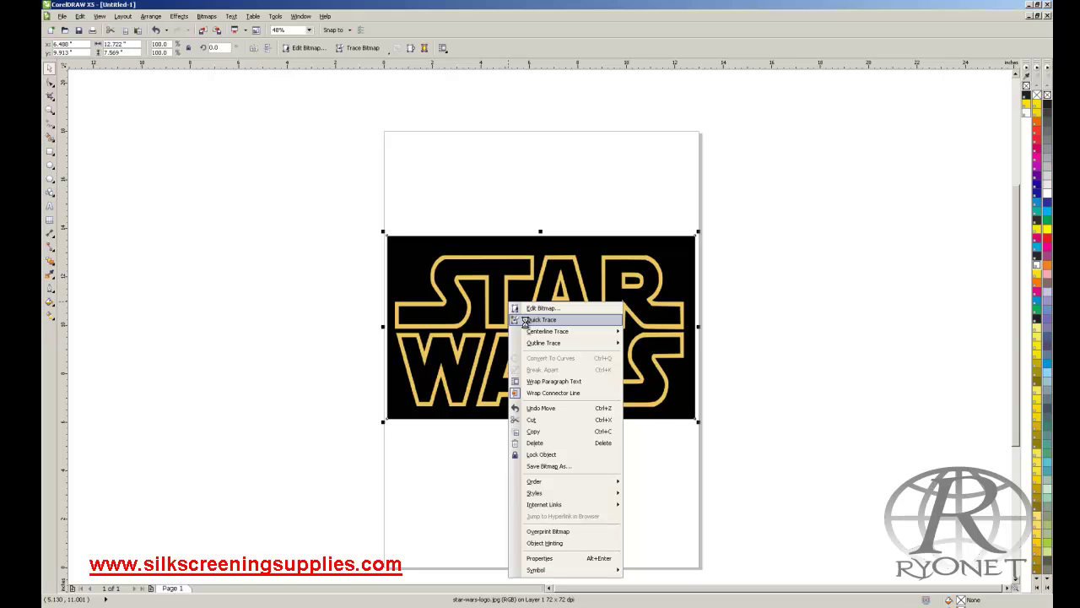
{"action": "left_click", "coordinate": [525, 321]}
Move the 23-object traced group above the original bitmap, then select the original bitmap
{"action": "left_click_drag", "start_coordinate": [468, 222], "coordinate": [466, 249]}
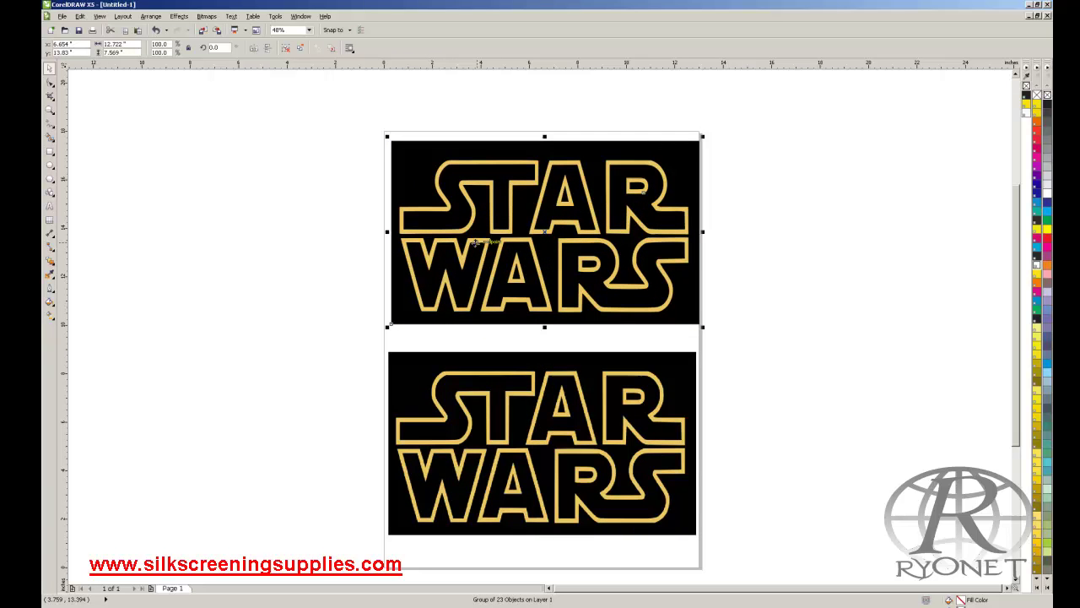
{"action": "right_click", "coordinate": [470, 247]}
{"action": "left_click", "coordinate": [432, 222]}
{"action": "right_click", "coordinate": [435, 225]}
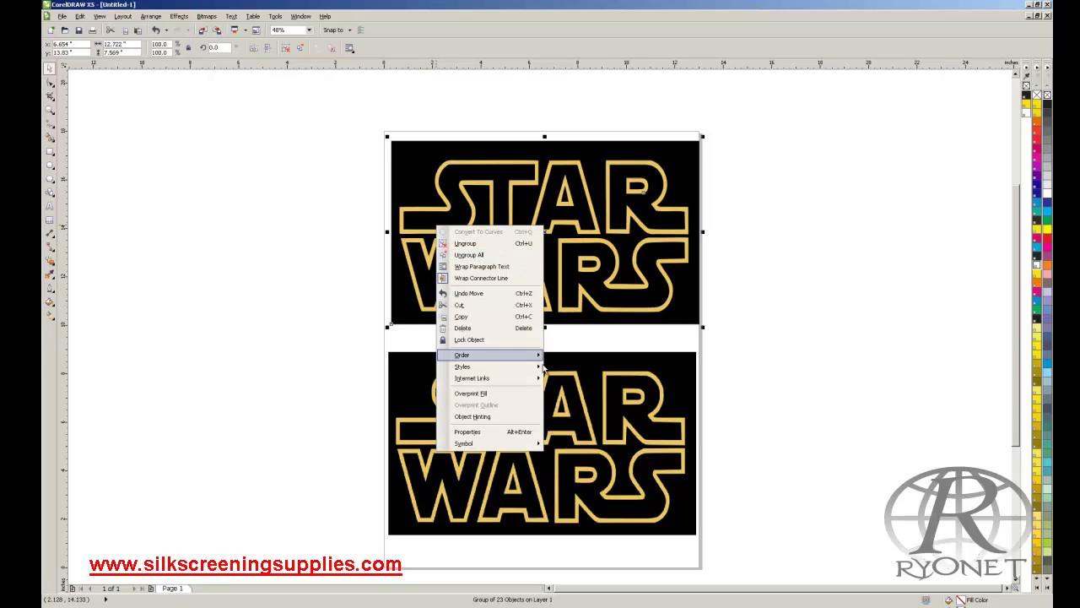
{"action": "left_click", "coordinate": [595, 422]}
{"action": "left_click", "coordinate": [594, 420]}
{"action": "right_click", "coordinate": [594, 419]}
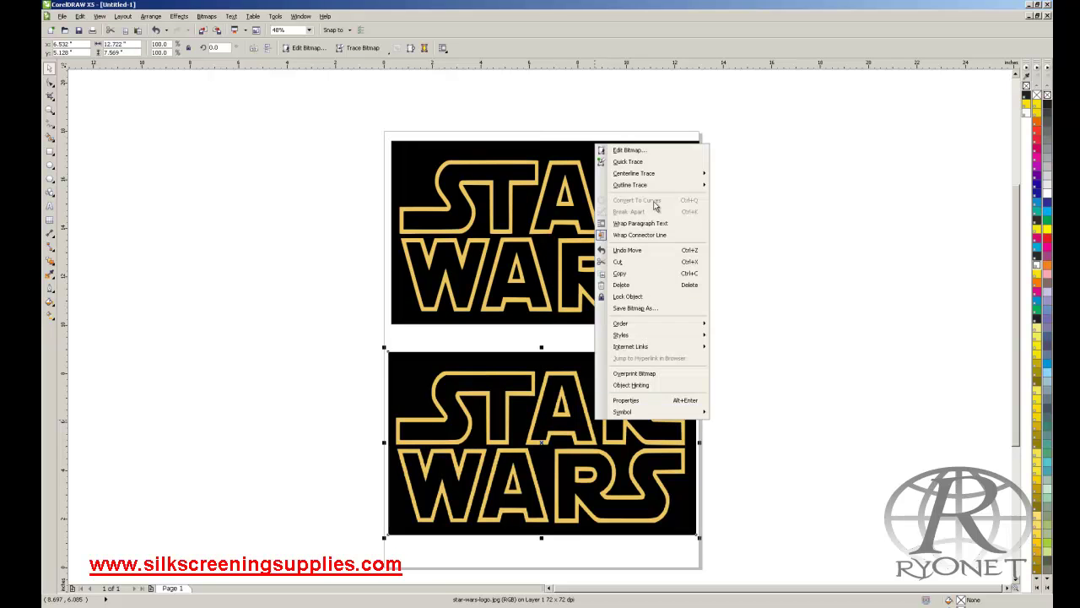
{"action": "left_click", "coordinate": [510, 434]}
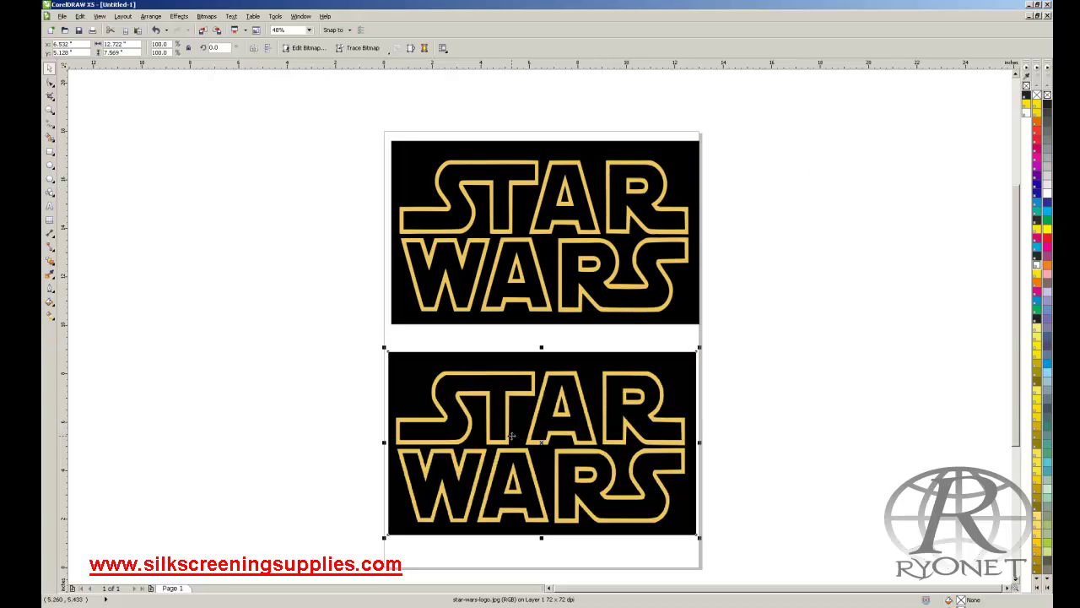
Delete the original bitmap, centre the traced logo and ungroup it
{"action": "key", "text": "Delete"}
{"action": "left_click_drag", "start_coordinate": [537, 173], "coordinate": [533, 266]}
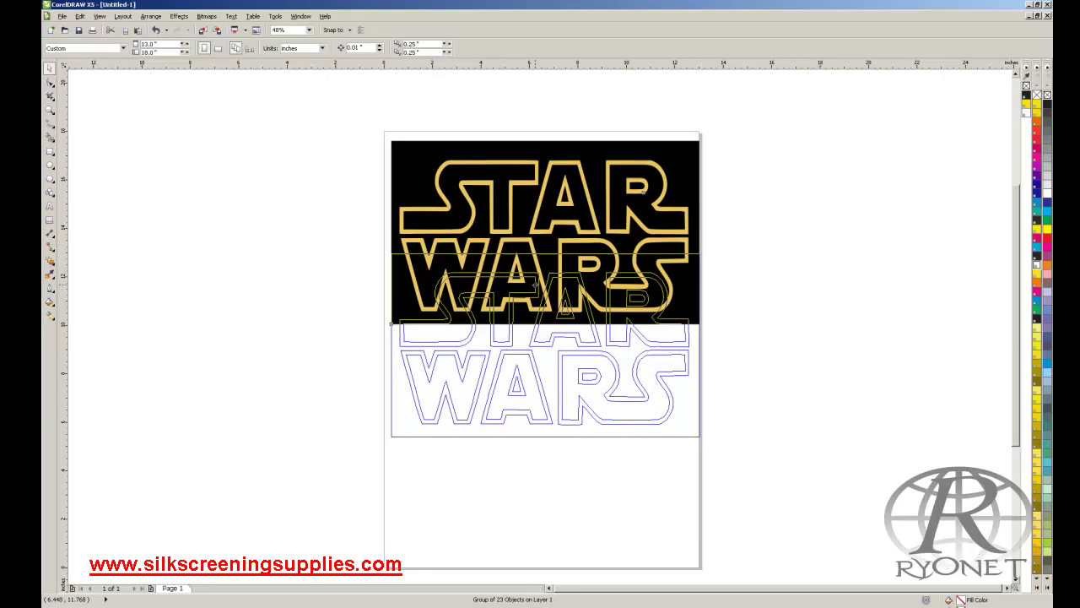
{"action": "right_click", "coordinate": [504, 272]}
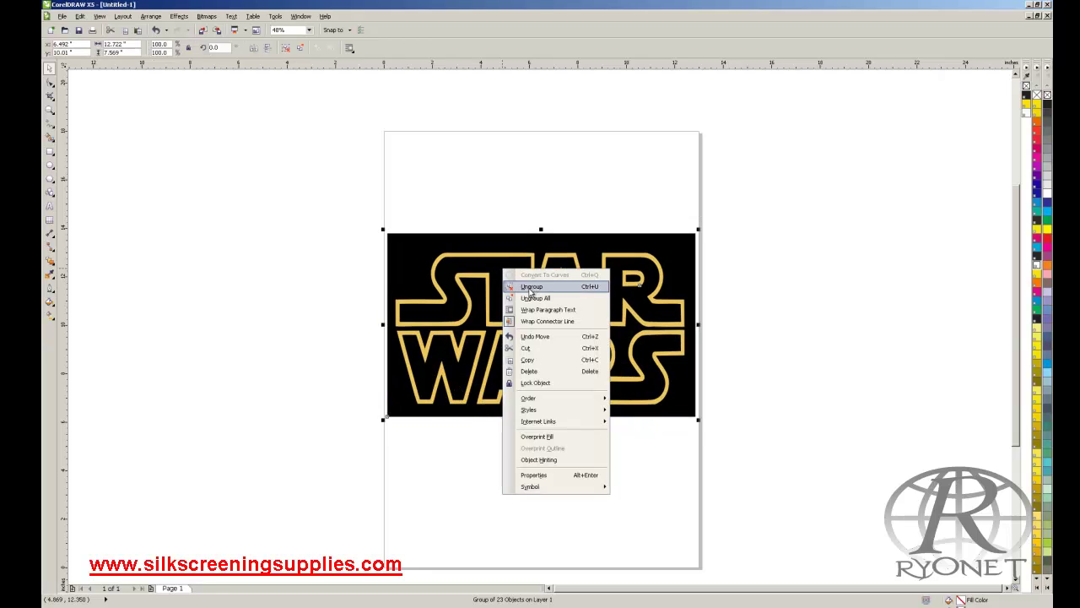
{"action": "left_click", "coordinate": [532, 286]}
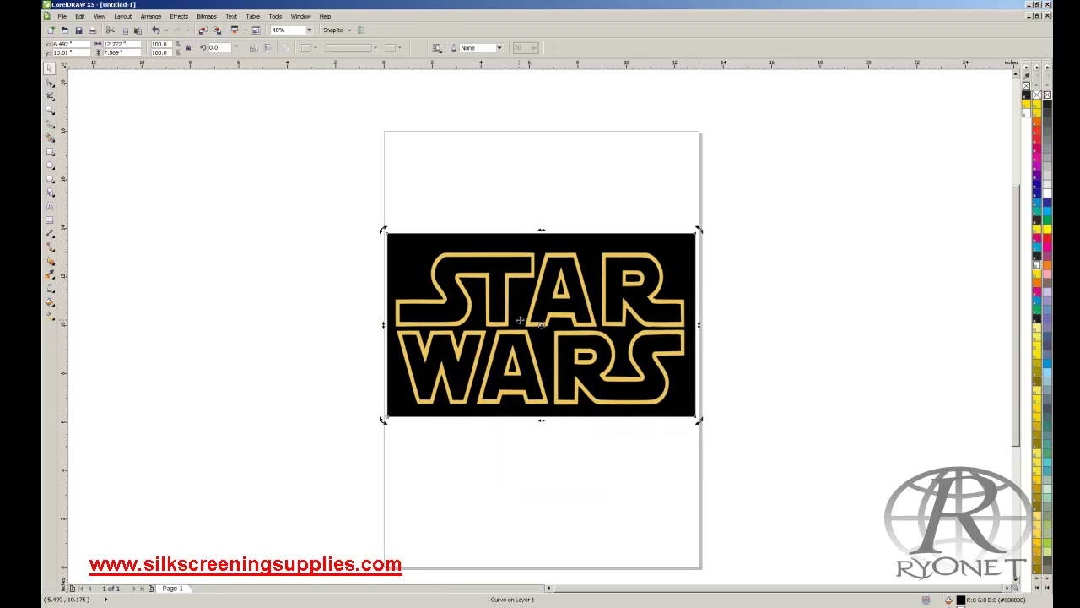
Delete the traced black background rectangle, keeping only the lettering
{"action": "left_click", "coordinate": [541, 314]}
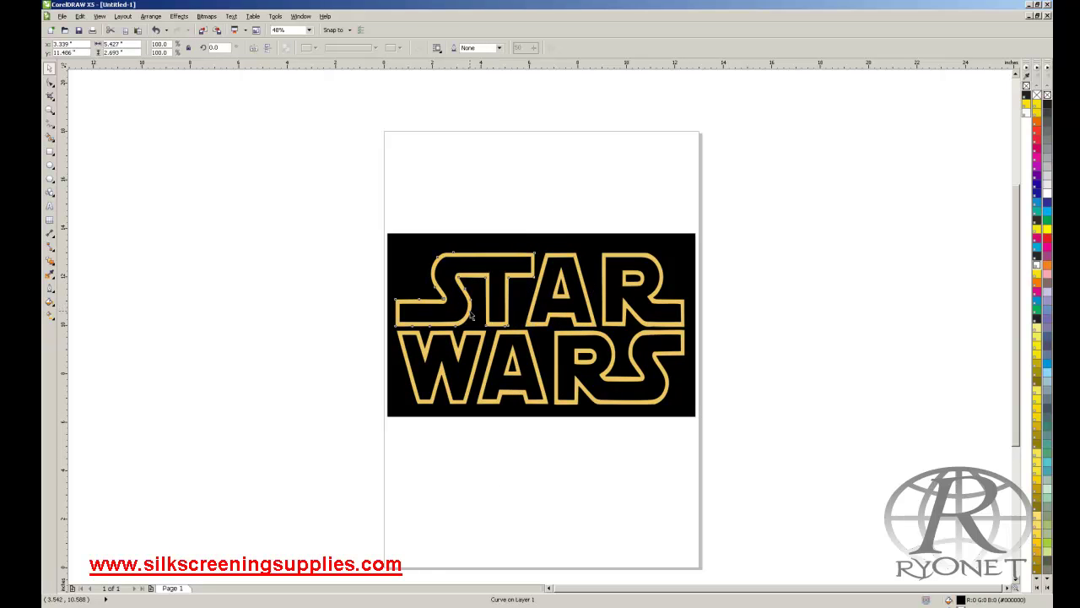
{"action": "left_click", "coordinate": [557, 285]}
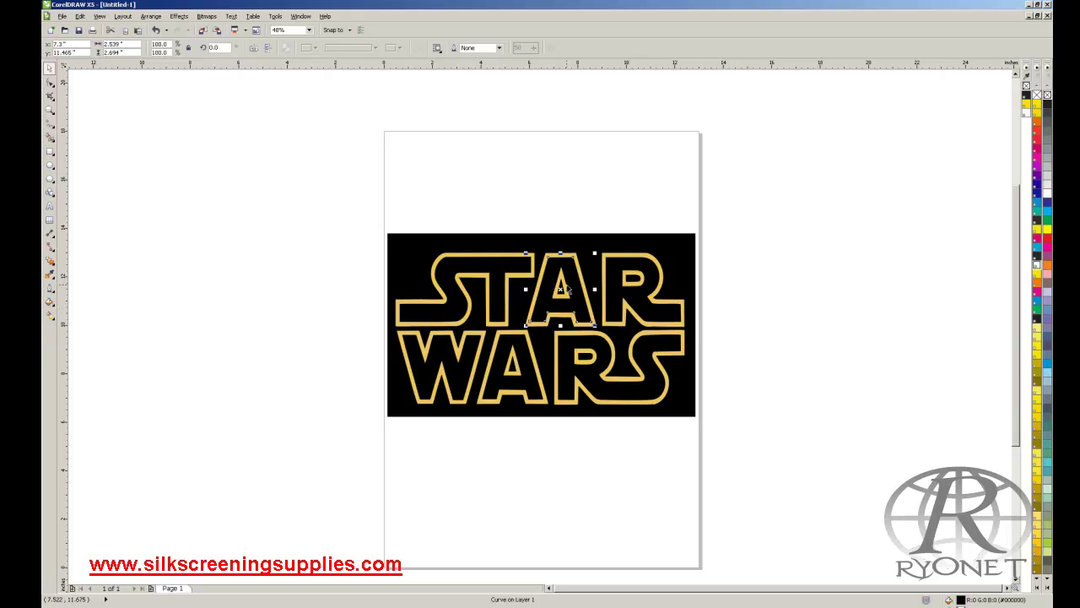
{"action": "left_click", "coordinate": [402, 245]}
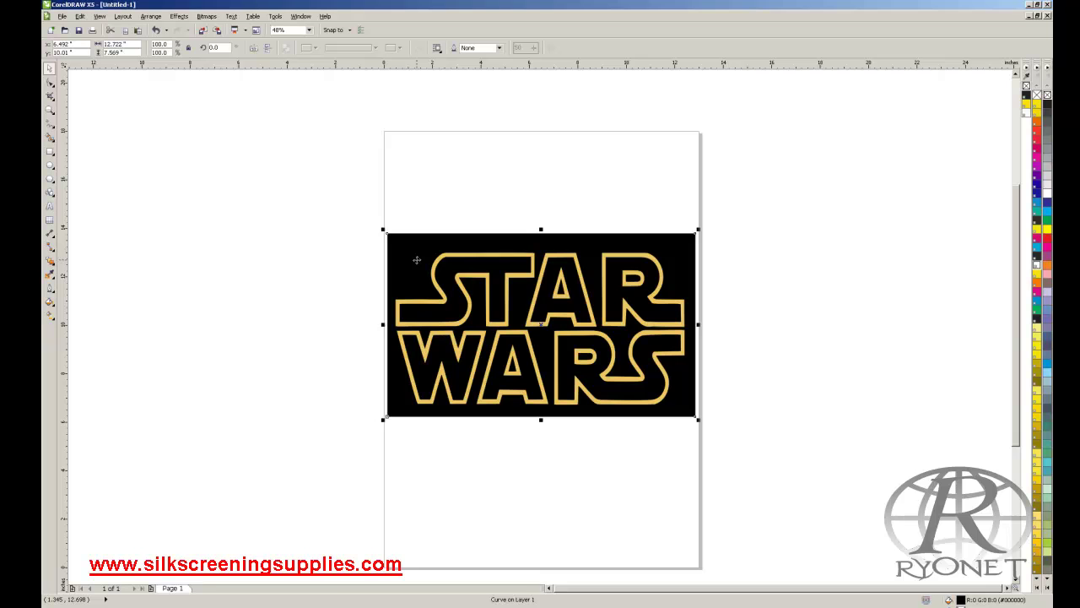
{"action": "left_click", "coordinate": [696, 416]}
{"action": "key", "text": "Delete"}
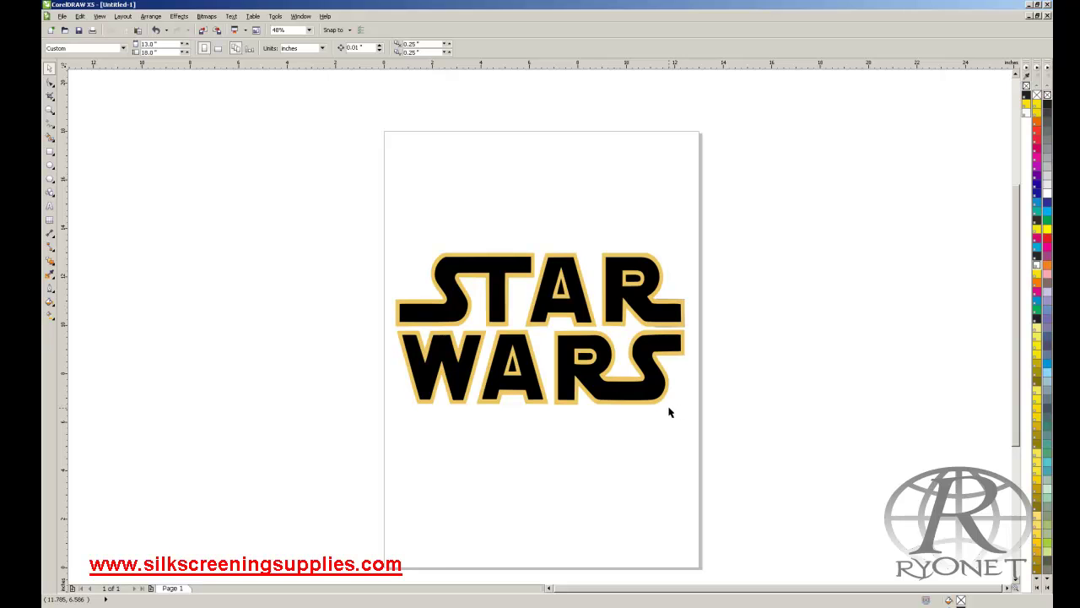
Marquee-select all 22 letter shapes and zoom to them with Shift+F2 to inspect fills and outlines
{"action": "left_click", "coordinate": [646, 394]}
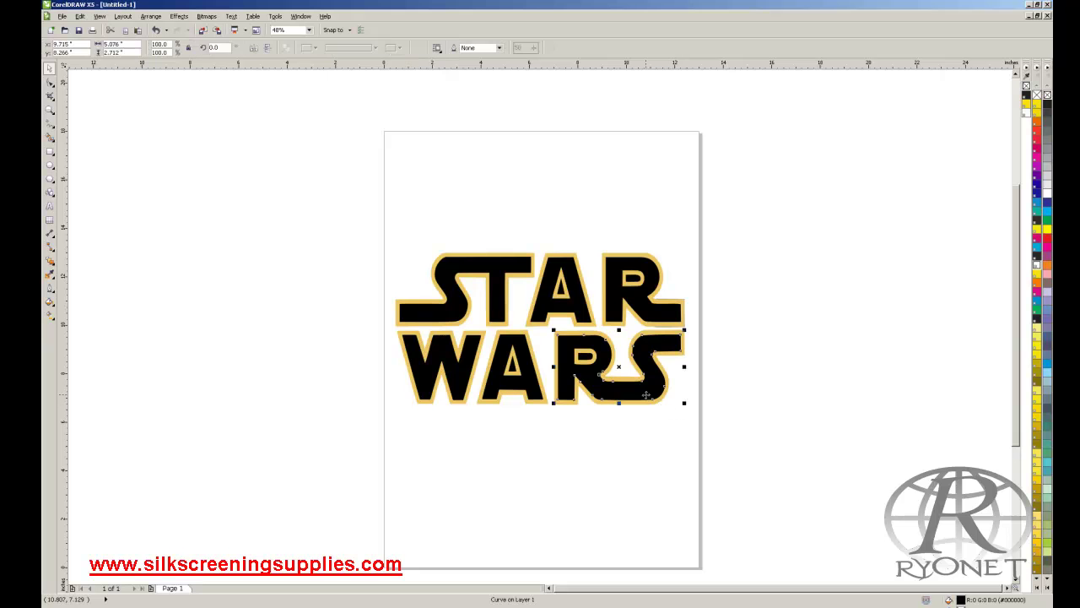
{"action": "left_click", "coordinate": [739, 432]}
{"action": "left_click_drag", "start_coordinate": [760, 437], "coordinate": [393, 252]}
{"action": "key", "text": "shift+F2"}
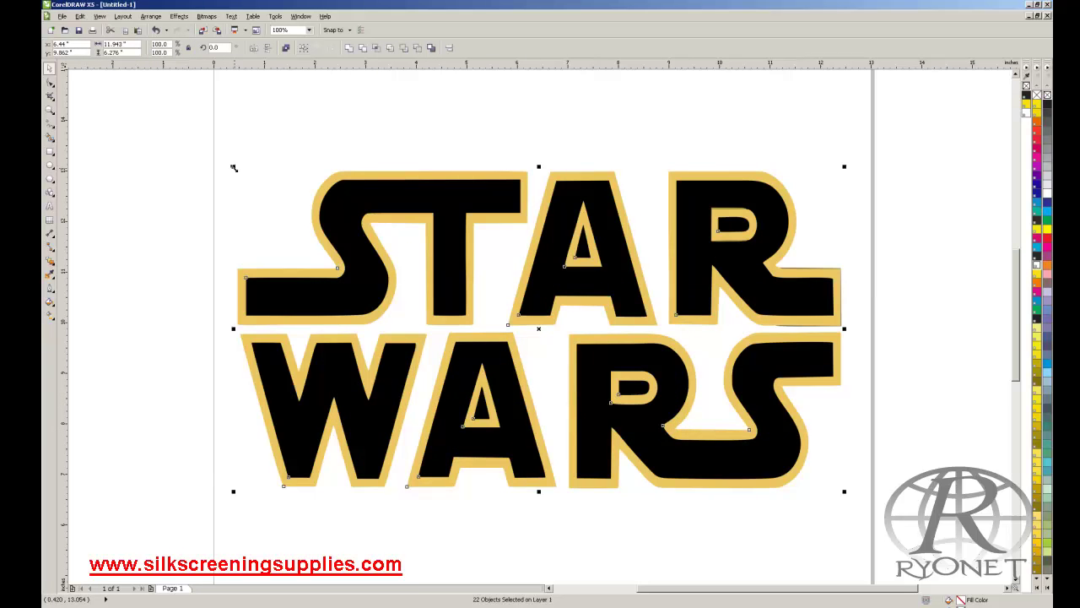
{"action": "left_click_drag", "start_coordinate": [233, 167], "coordinate": [232, 207]}
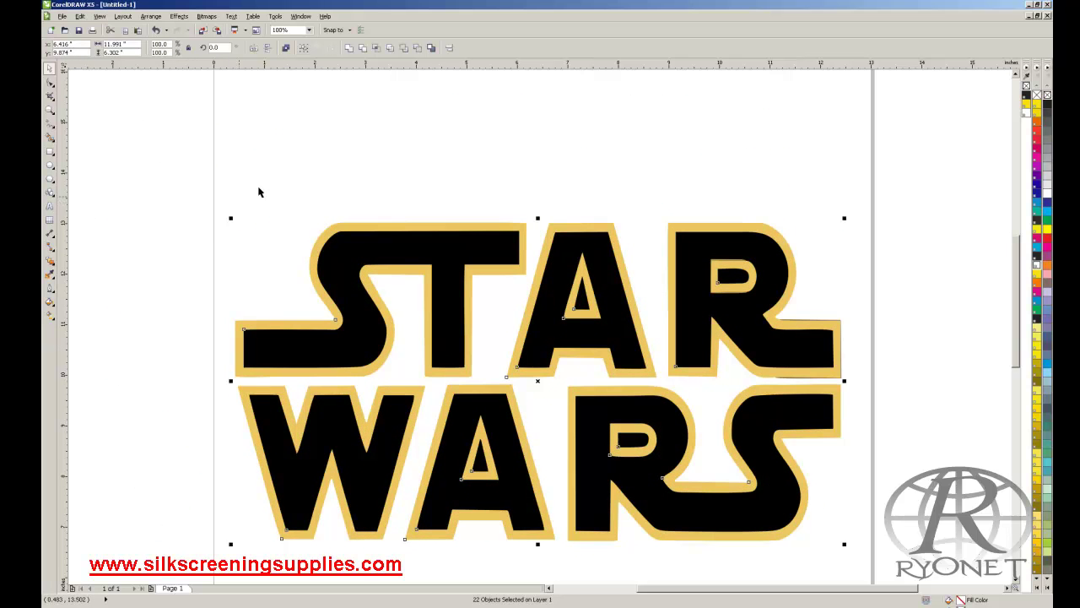
{"action": "left_click", "coordinate": [371, 228]}
{"action": "left_click", "coordinate": [293, 195]}
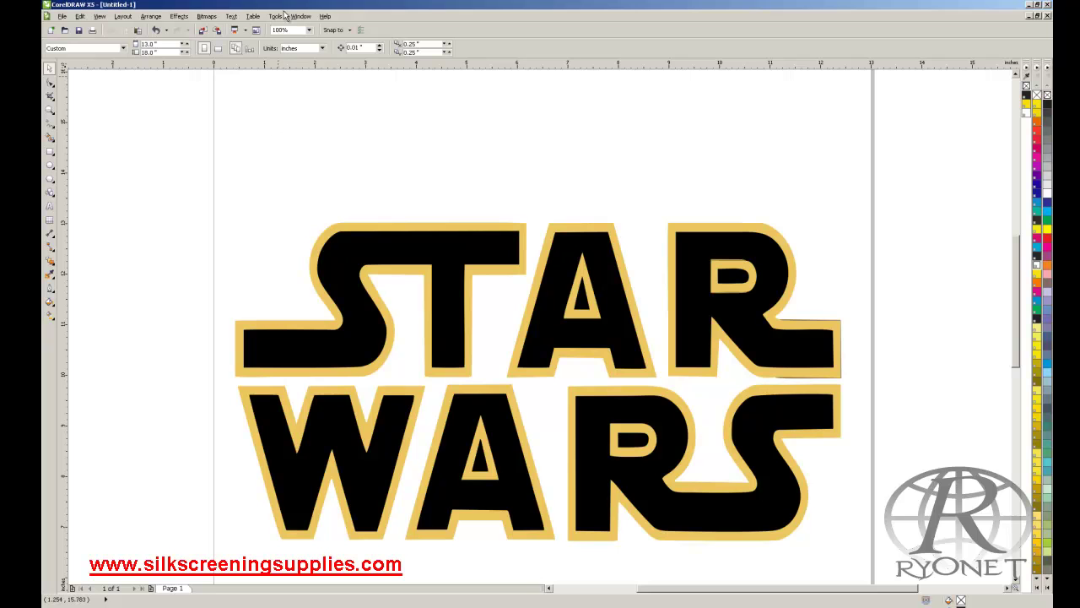
Open the Color Palette Manager from Window > Color Palettes to load a PANTONE spot palette
{"action": "left_click", "coordinate": [255, 19]}
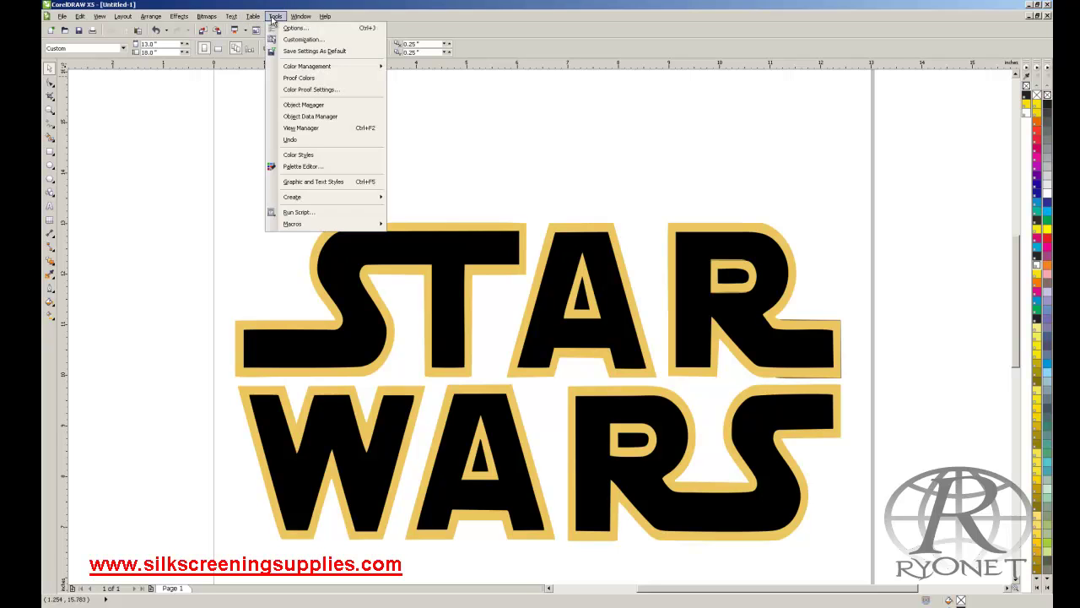
{"action": "mouse_move", "coordinate": [328, 96]}
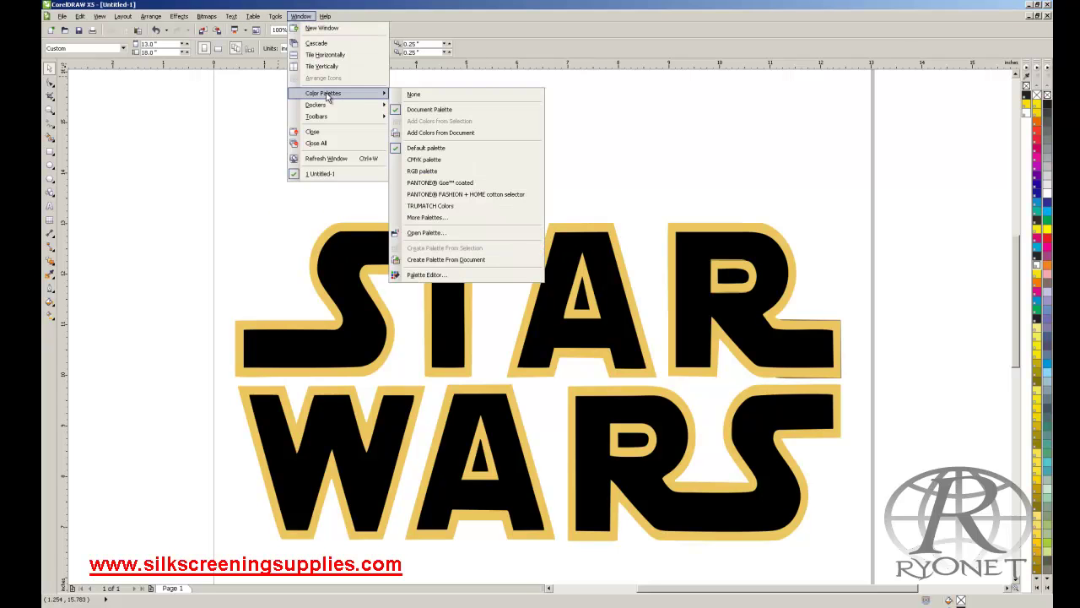
{"action": "left_click", "coordinate": [437, 221]}
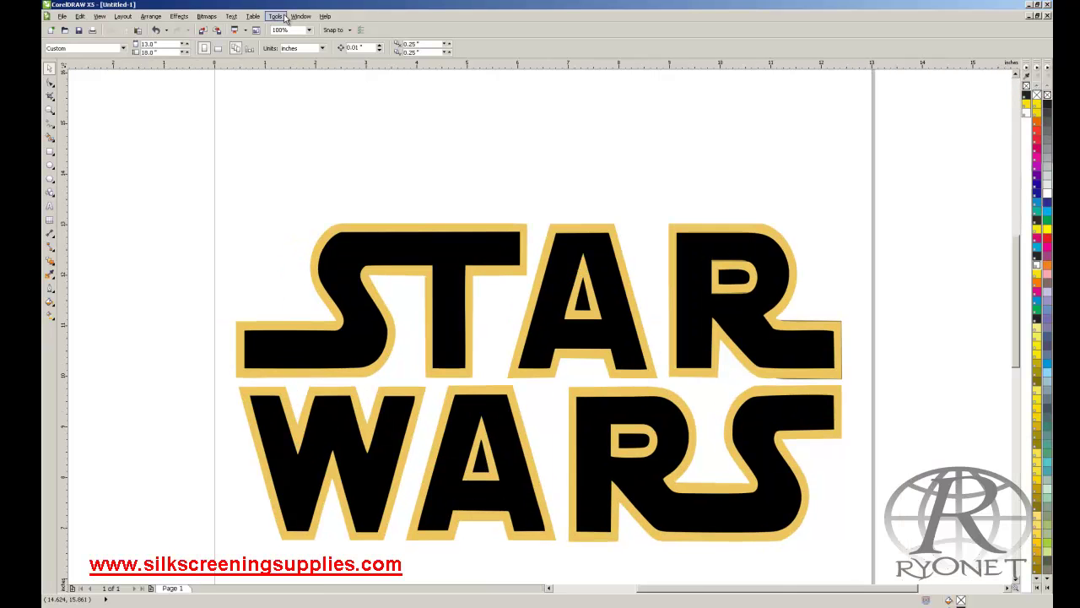
{"action": "left_click", "coordinate": [300, 16]}
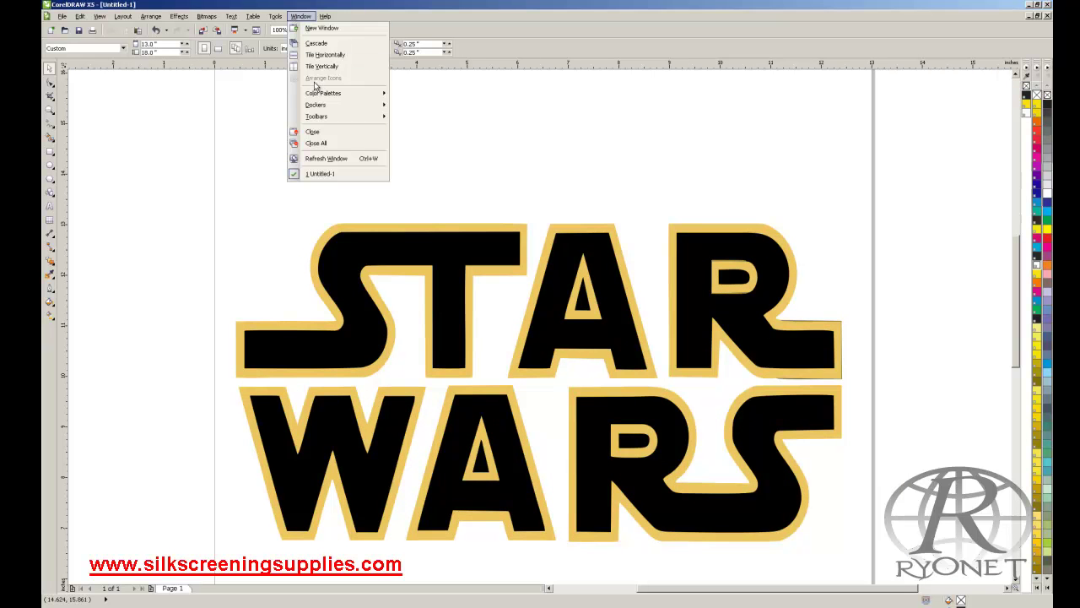
{"action": "mouse_move", "coordinate": [318, 94]}
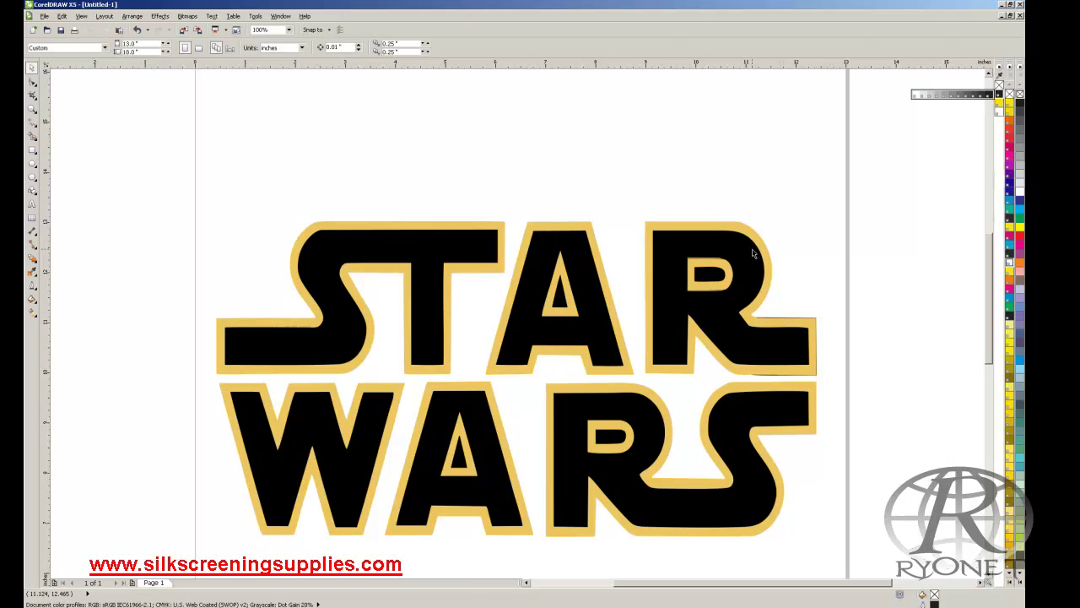
Fill the R, then the other STAR and WARS letters, with PANTONE Hexachrome Black
{"action": "left_click", "coordinate": [751, 250]}
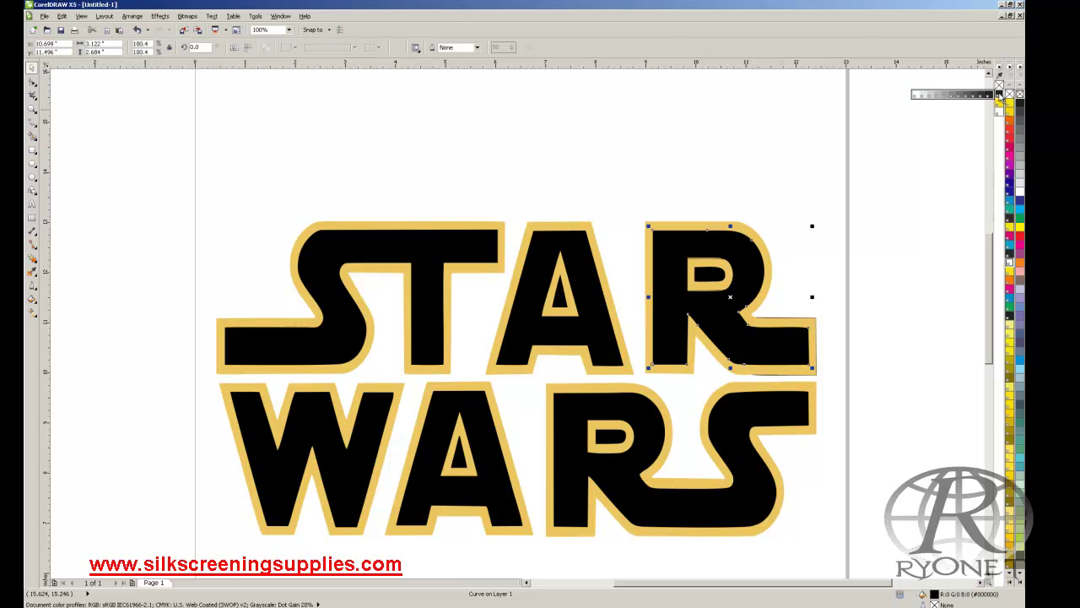
{"action": "left_click", "coordinate": [1001, 96]}
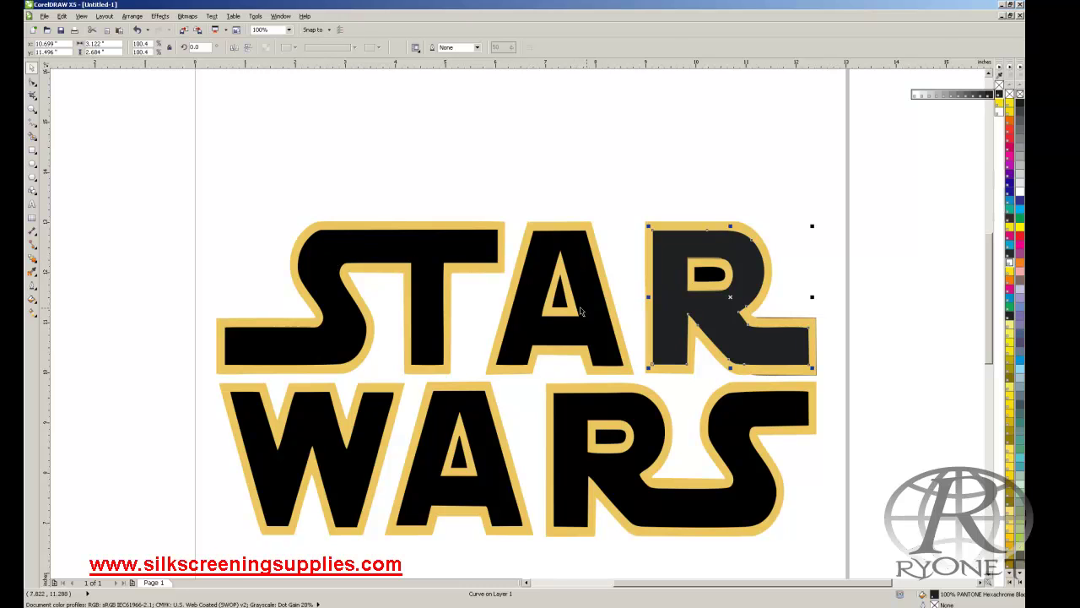
{"action": "left_click", "coordinate": [596, 326], "text": "shift"}
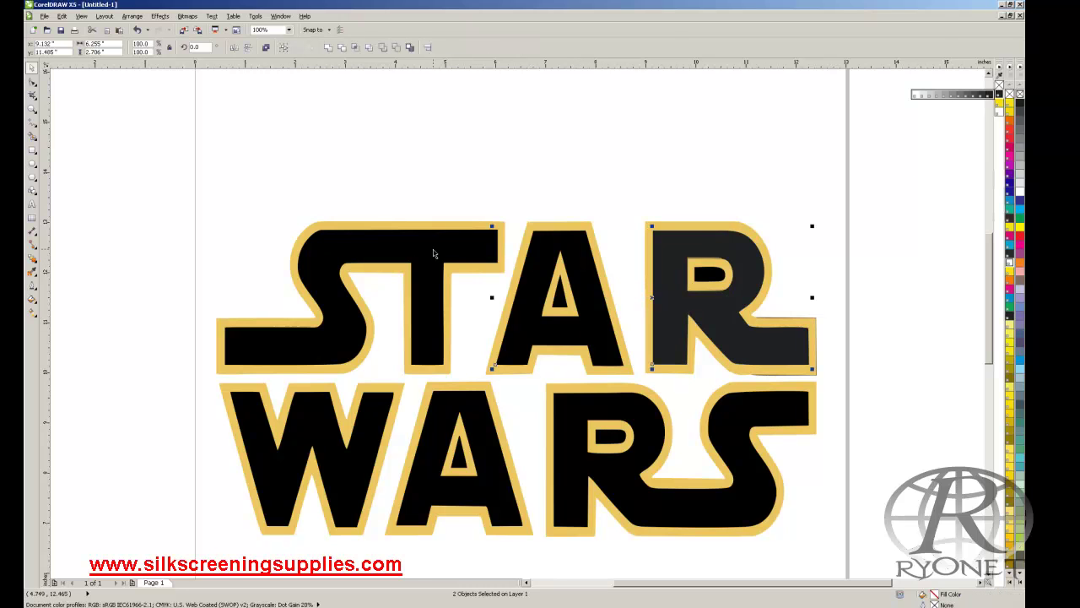
{"action": "left_click", "coordinate": [427, 315], "text": "shift"}
{"action": "left_click", "coordinate": [375, 444], "text": "shift"}
{"action": "left_click", "coordinate": [437, 452], "text": "shift"}
{"action": "left_click", "coordinate": [1006, 94]}
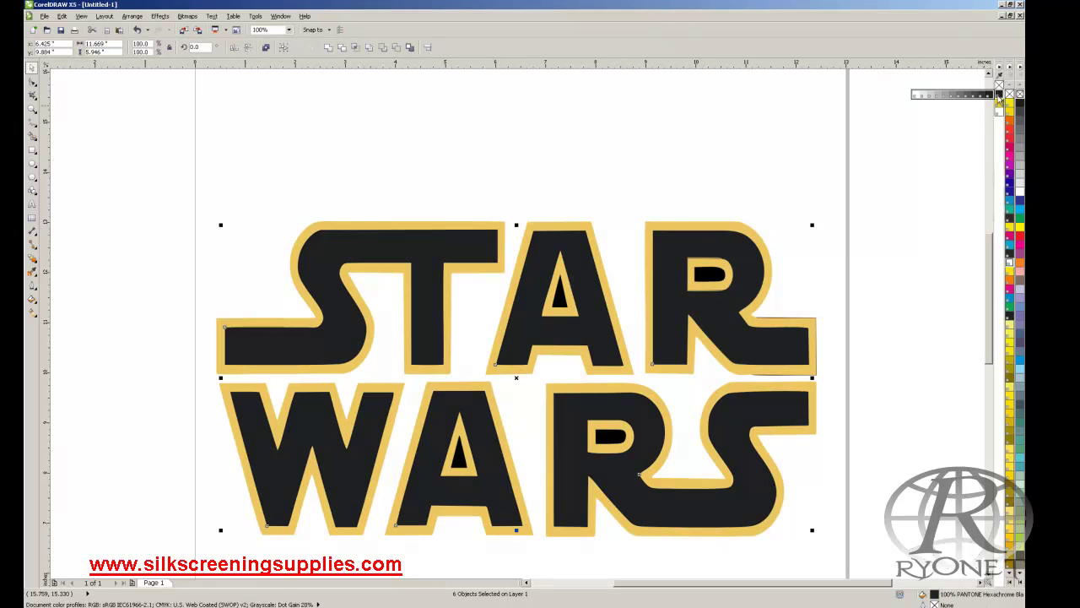
{"action": "left_click", "coordinate": [774, 161]}
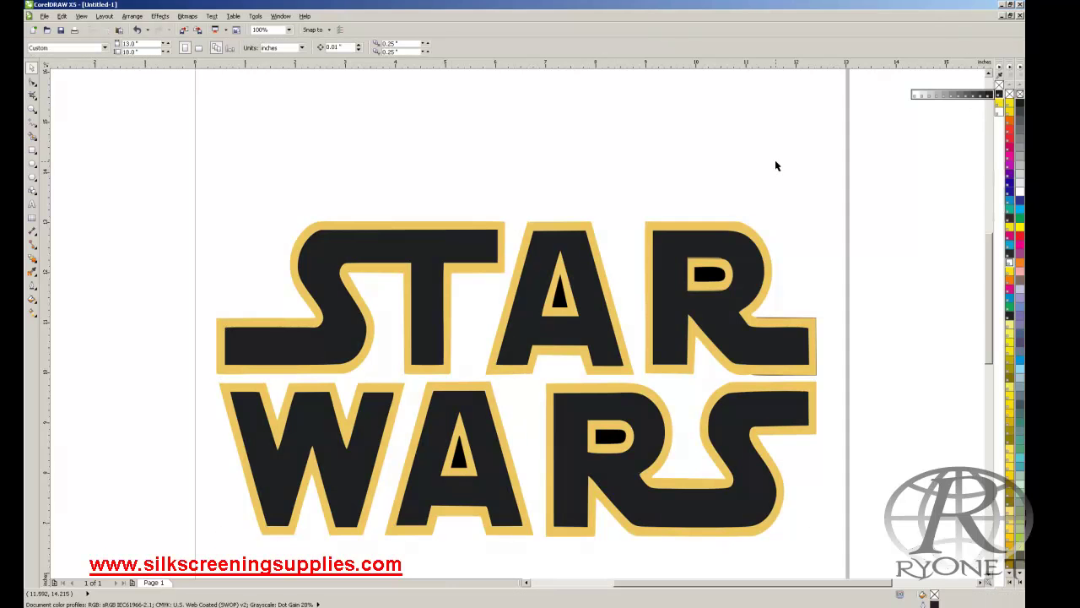
{"action": "left_click", "coordinate": [756, 234]}
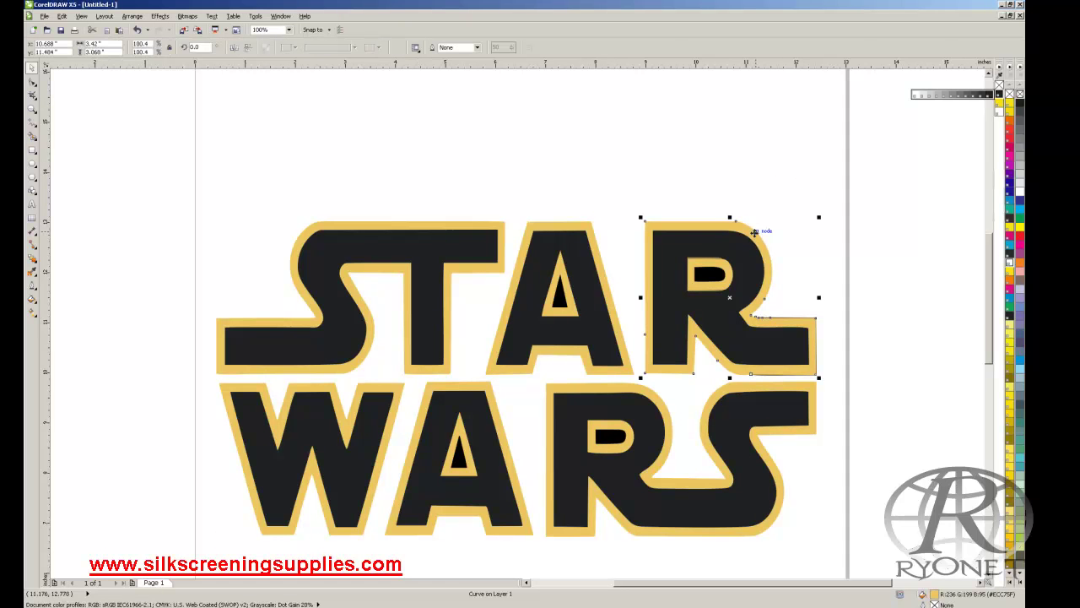
Recolour all the gold outline shapes around the letters to PANTONE Hexachrome Yellow
{"action": "left_click", "coordinate": [591, 232], "text": "shift"}
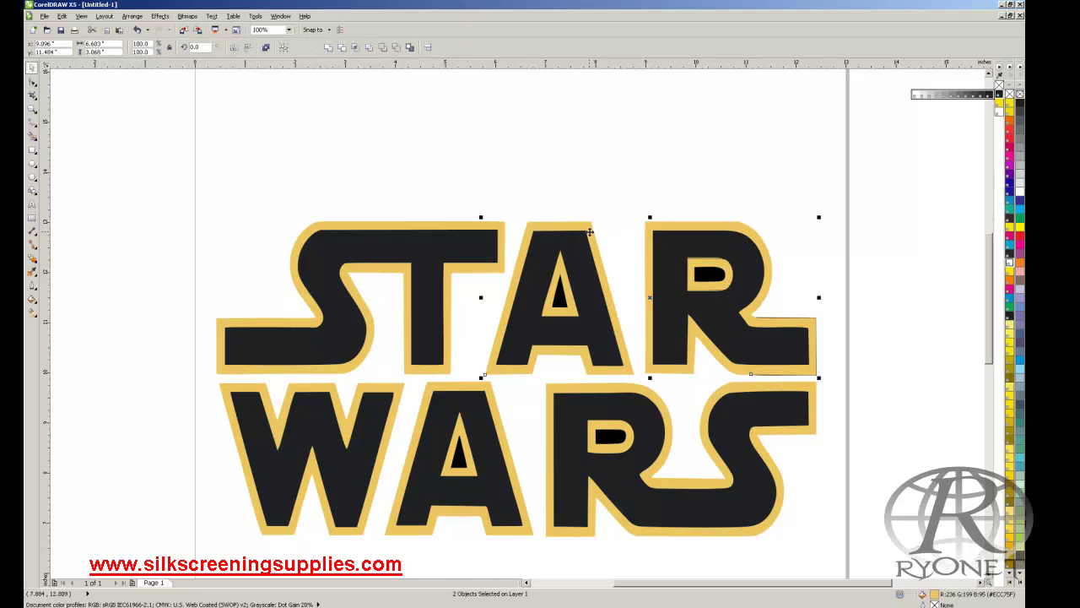
{"action": "left_click", "coordinate": [417, 226], "text": "shift"}
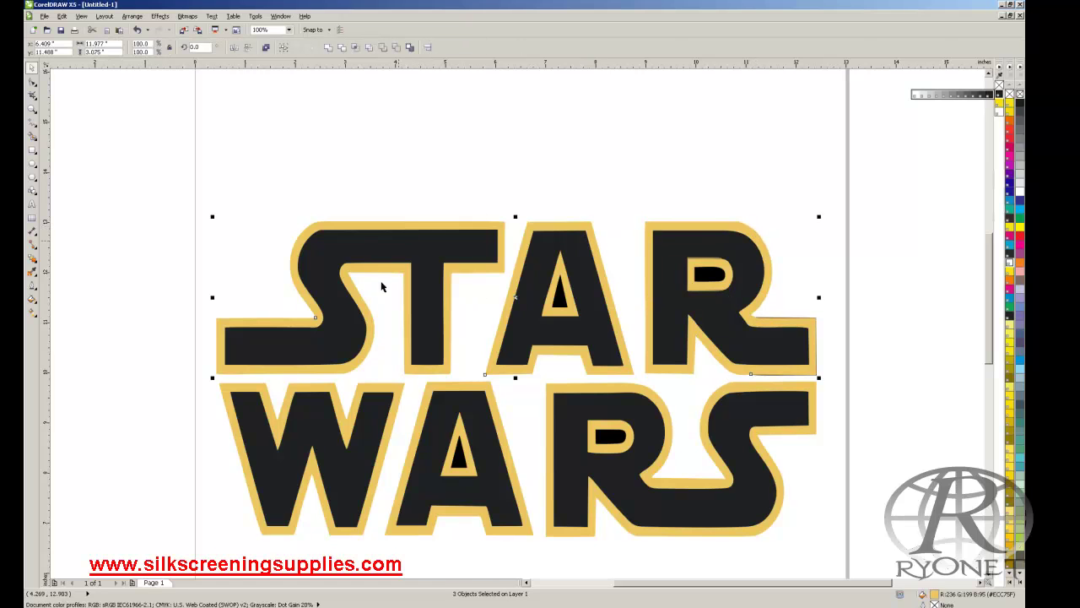
{"action": "left_click", "coordinate": [386, 390], "text": "shift"}
{"action": "left_click", "coordinate": [626, 432], "text": "shift"}
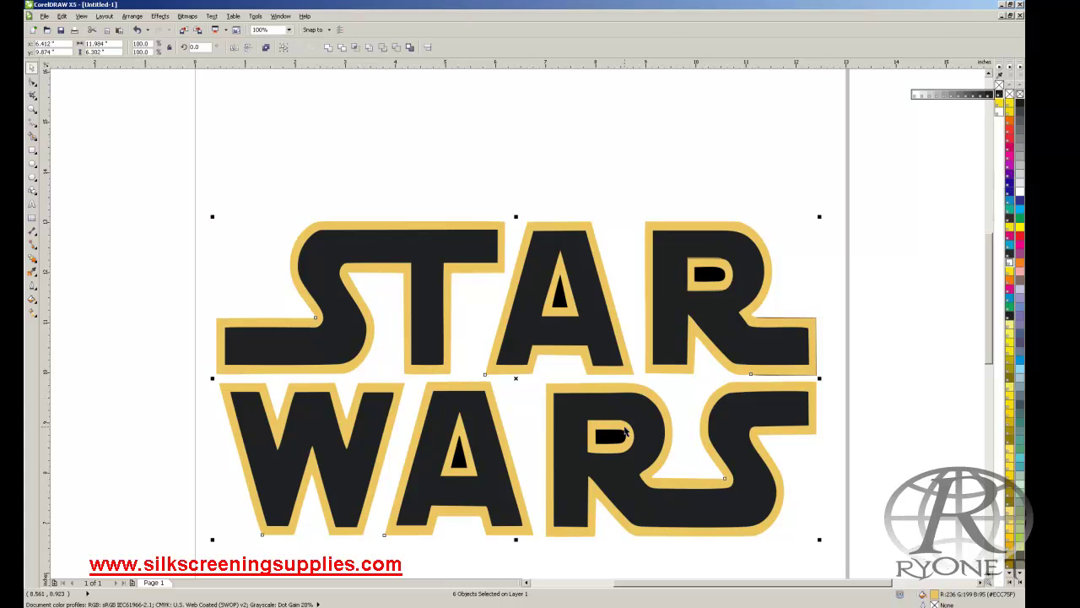
{"action": "left_click", "coordinate": [469, 449], "text": "shift"}
{"action": "left_click", "coordinate": [552, 314], "text": "shift"}
{"action": "left_click", "coordinate": [707, 273], "text": "shift"}
{"action": "right_click", "coordinate": [1001, 104]}
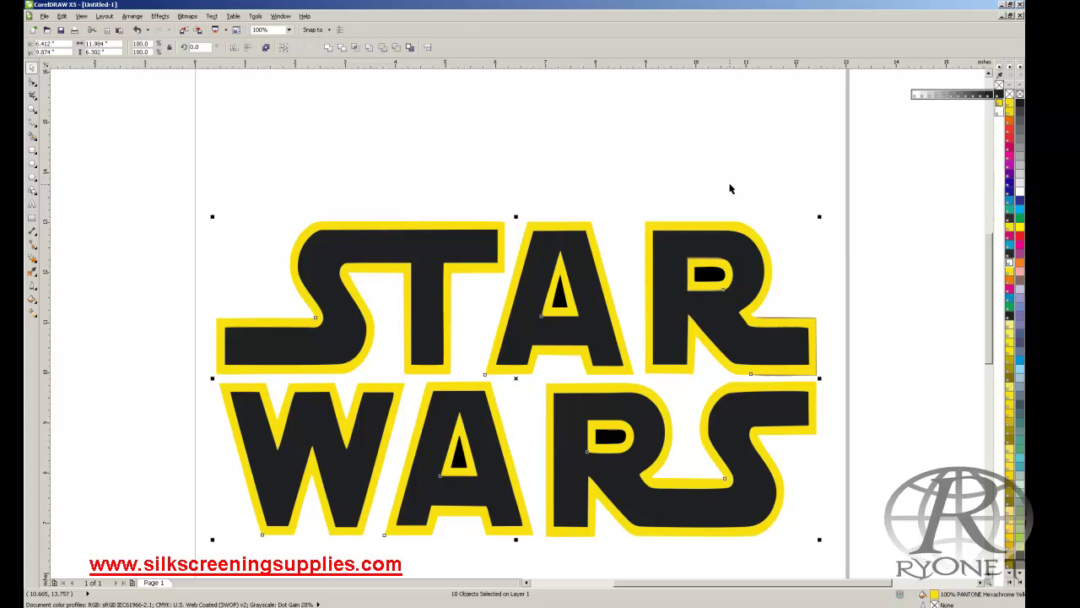
Select the holes inside the R of WARS and the A and R of STAR
{"action": "left_click", "coordinate": [618, 442]}
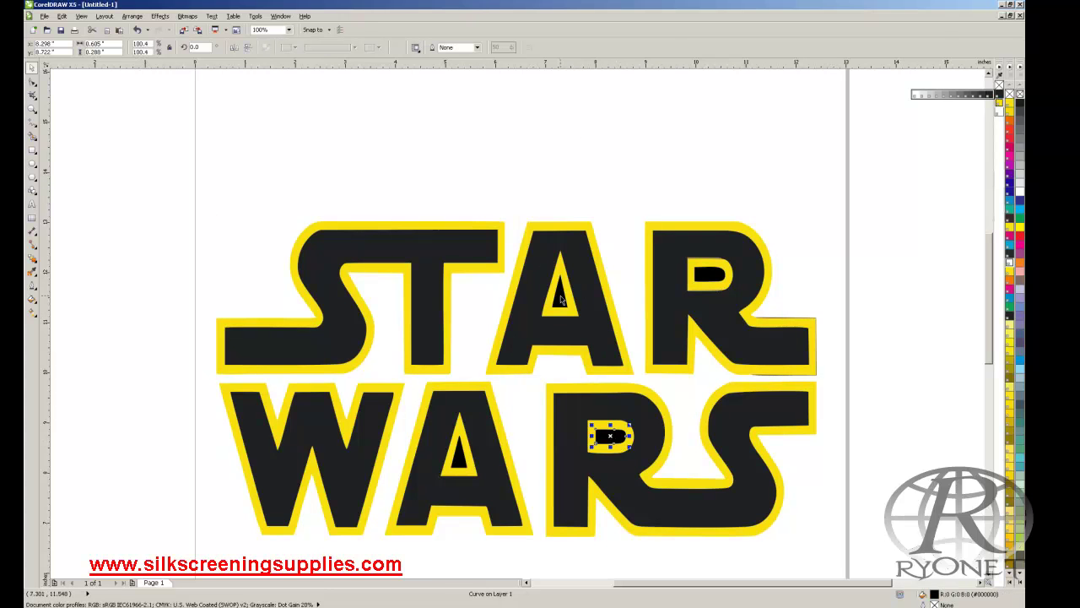
{"action": "left_click", "coordinate": [561, 297]}
{"action": "left_click", "coordinate": [717, 281]}
{"action": "left_click", "coordinate": [560, 297]}
Fill the four letter holes with PANTONE Trans. White
{"action": "left_click", "coordinate": [709, 275], "text": "shift"}
{"action": "left_click", "coordinate": [609, 437], "text": "shift"}
{"action": "left_click", "coordinate": [464, 460], "text": "shift"}
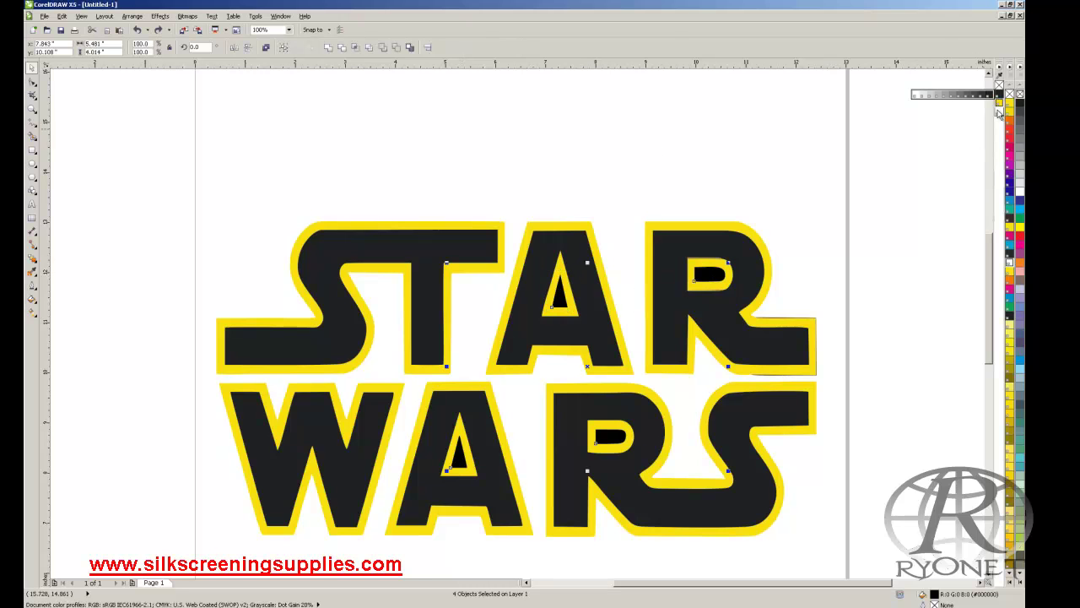
{"action": "left_click", "coordinate": [1000, 111]}
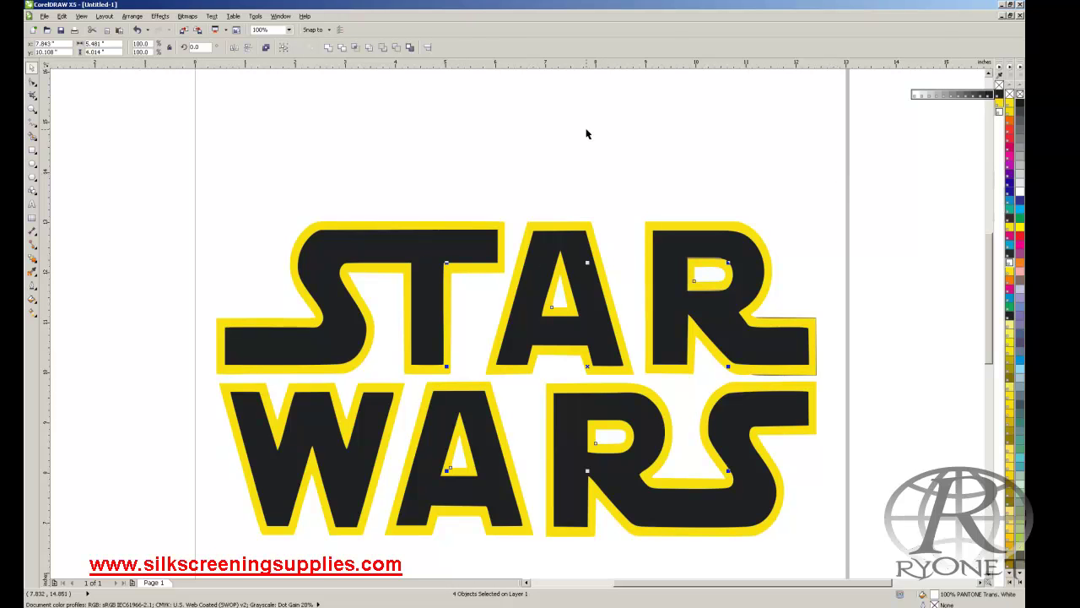
Group the six black letter shapes and reselect the whole STAR WARS group
{"action": "double_click", "coordinate": [447, 248]}
{"action": "left_click", "coordinate": [547, 253], "text": "shift"}
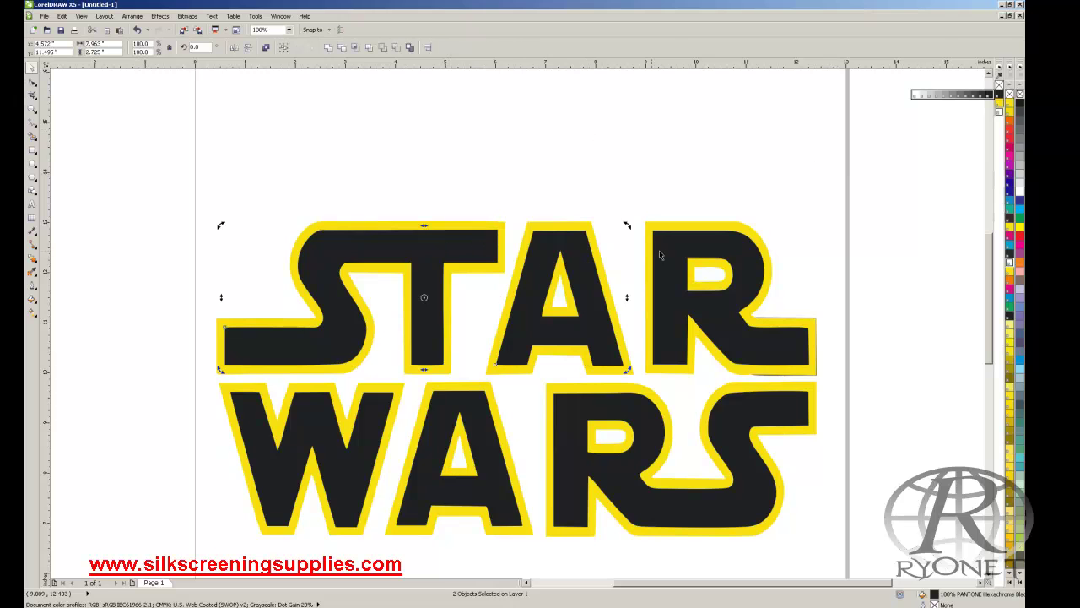
{"action": "left_click", "coordinate": [661, 255], "text": "shift"}
{"action": "right_click", "coordinate": [350, 266]}
{"action": "left_click", "coordinate": [381, 295]}
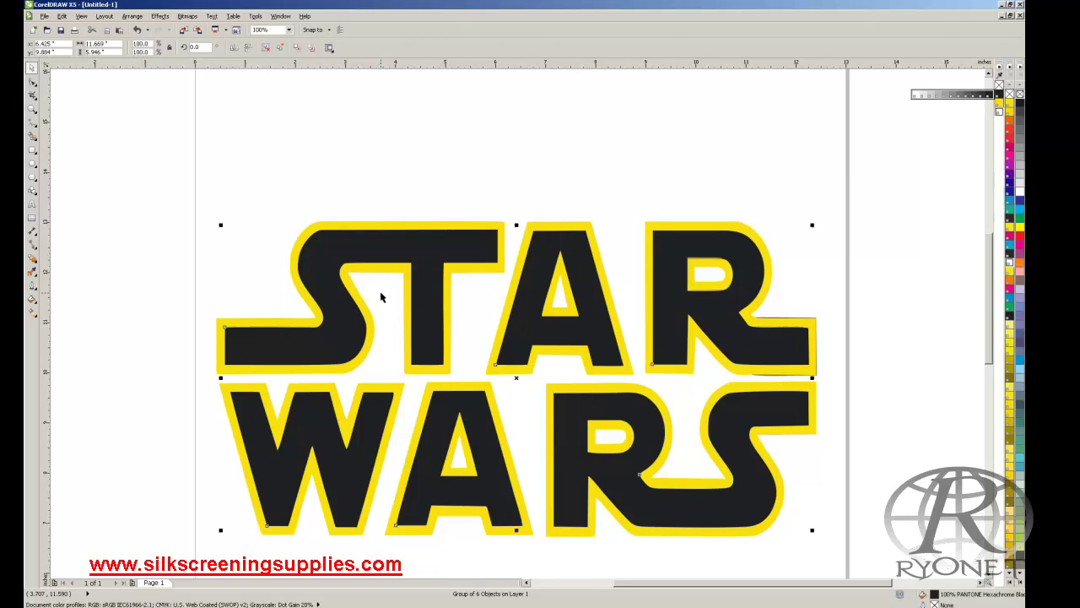
{"action": "left_click", "coordinate": [383, 233], "text": "ctrl"}
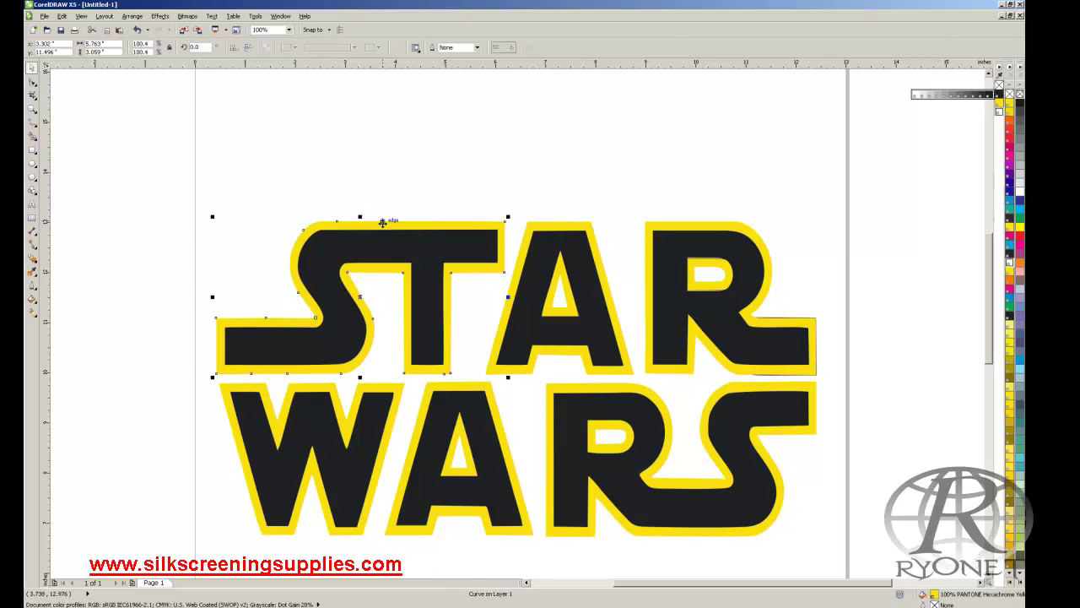
{"action": "left_click", "coordinate": [564, 227], "text": "ctrl+shift"}
{"action": "left_click", "coordinate": [646, 367]}
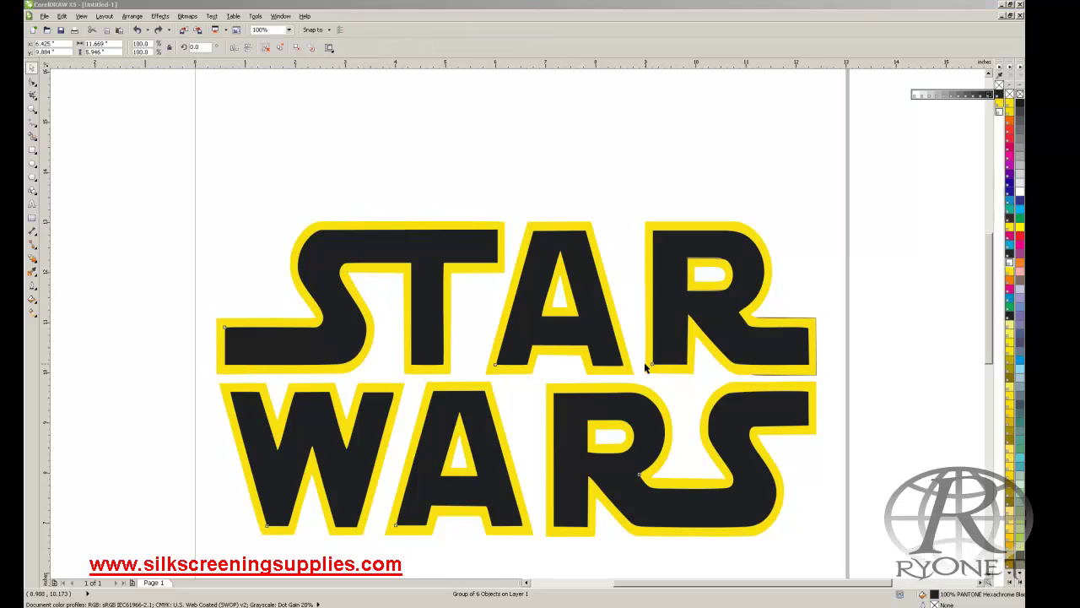
{"action": "left_click", "coordinate": [438, 301]}
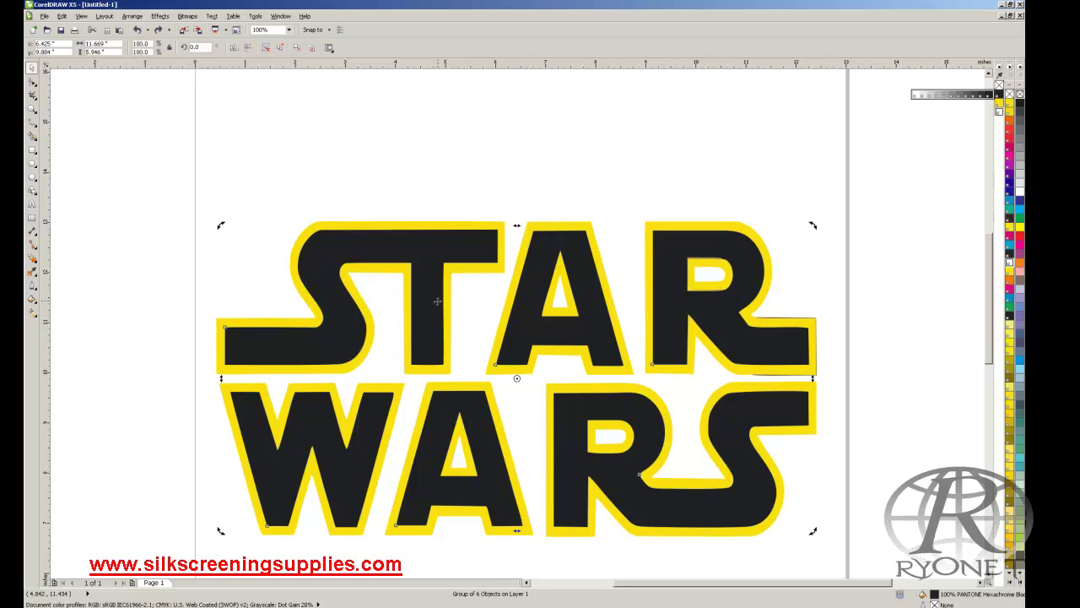
Give the grouped STAR WARS letters a 1 pt outline
{"action": "left_click", "coordinate": [423, 252]}
{"action": "left_click", "coordinate": [33, 286]}
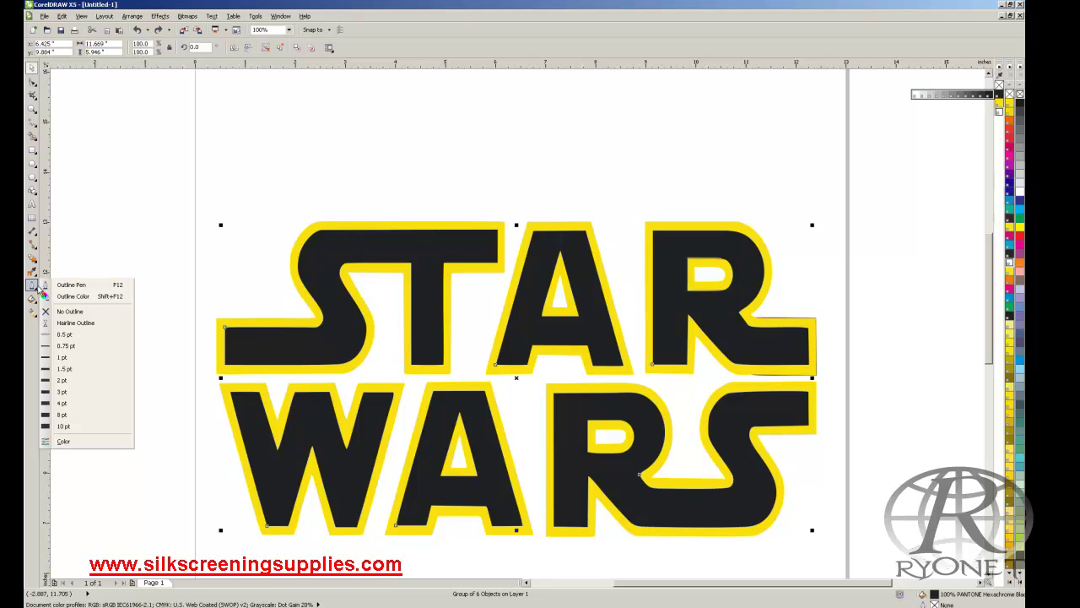
{"action": "left_click", "coordinate": [71, 357]}
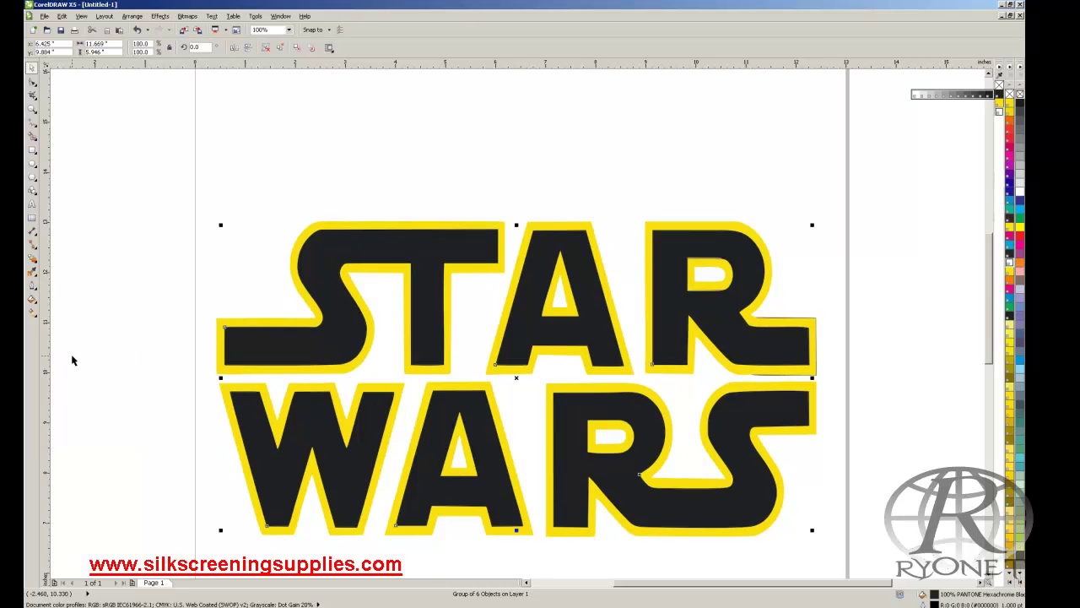
Bring up the Document Palette swatches in the Outline Color dialog
{"action": "left_click", "coordinate": [33, 287]}
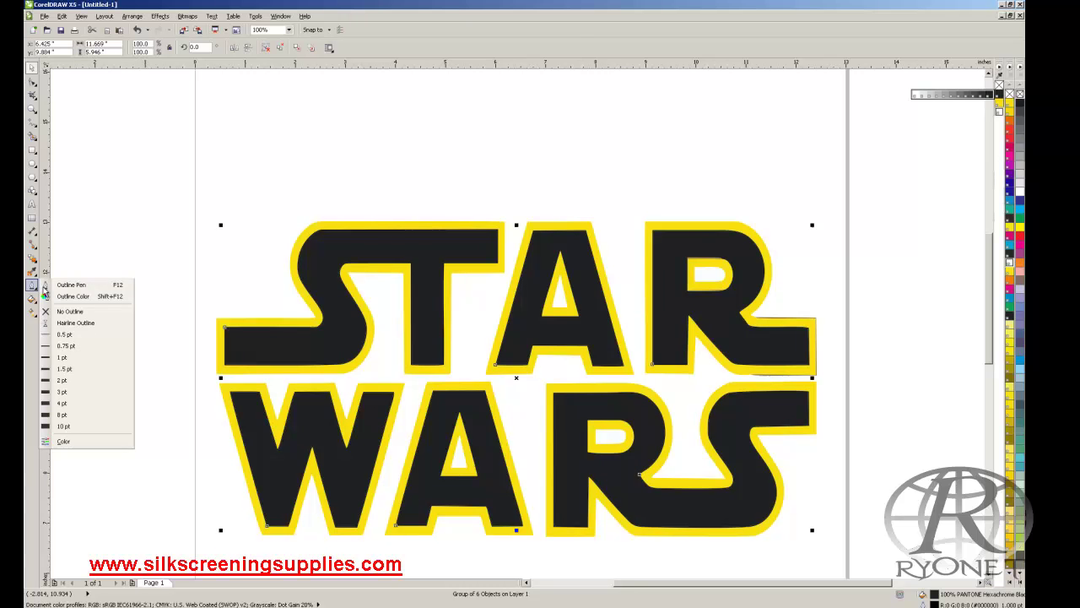
{"action": "left_click", "coordinate": [67, 297]}
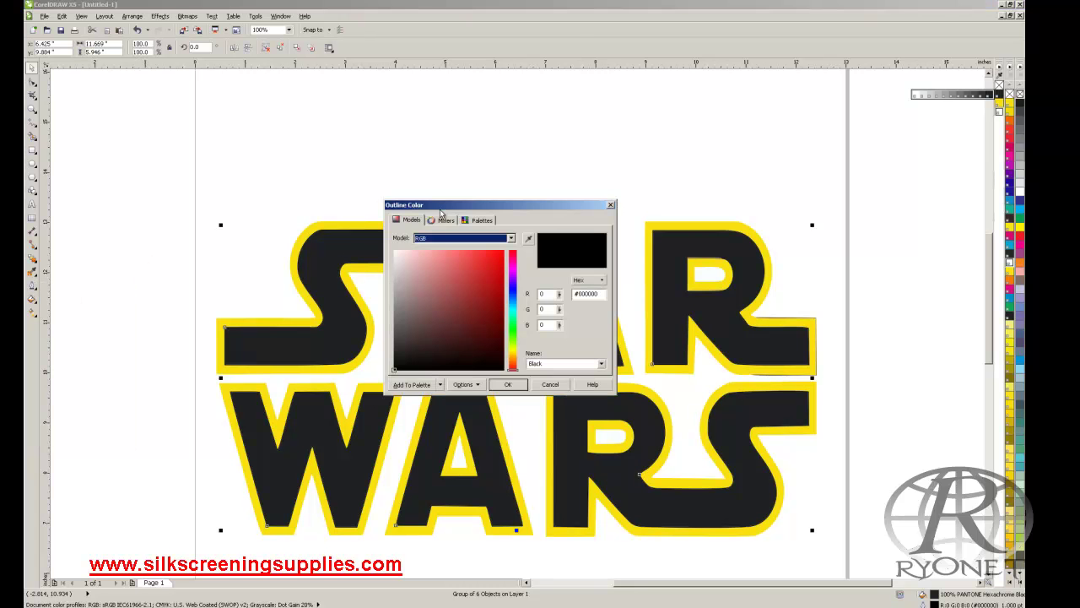
{"action": "left_click", "coordinate": [483, 220]}
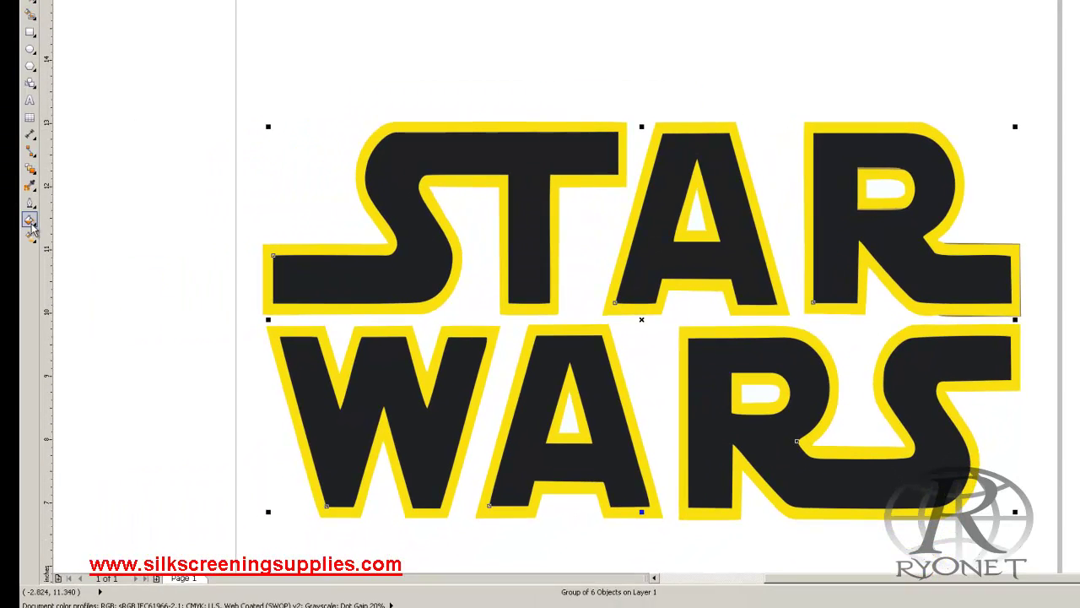
{"action": "left_click", "coordinate": [31, 223]}
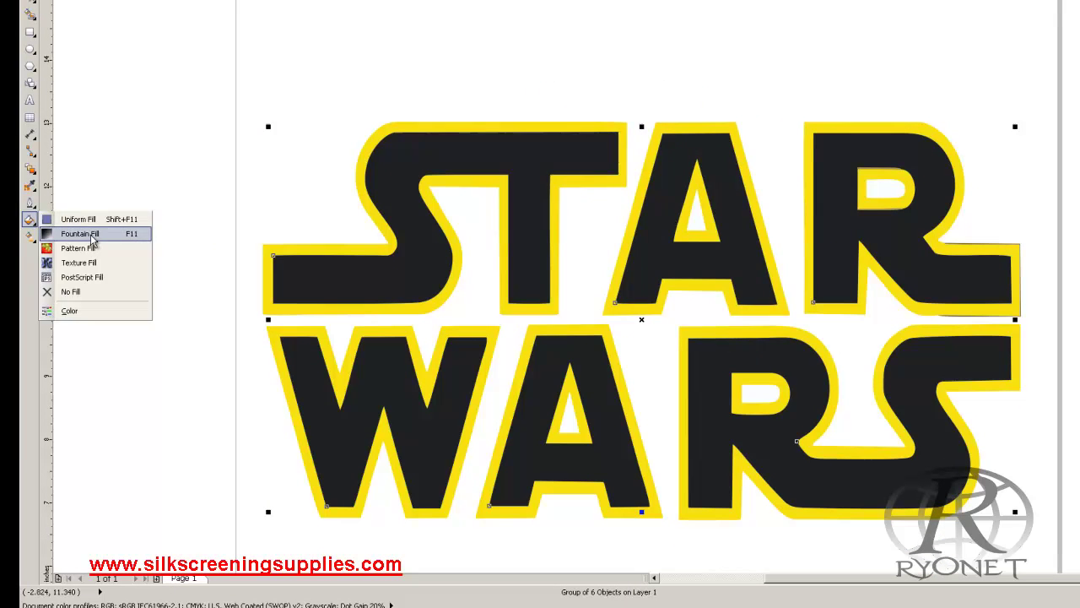
{"action": "left_click", "coordinate": [93, 238]}
{"action": "mouse_move", "coordinate": [757, 171]}
{"action": "left_mouse_down"}
{"action": "mouse_move", "coordinate": [765, 167]}
{"action": "mouse_move", "coordinate": [758, 174]}
{"action": "left_mouse_up"}
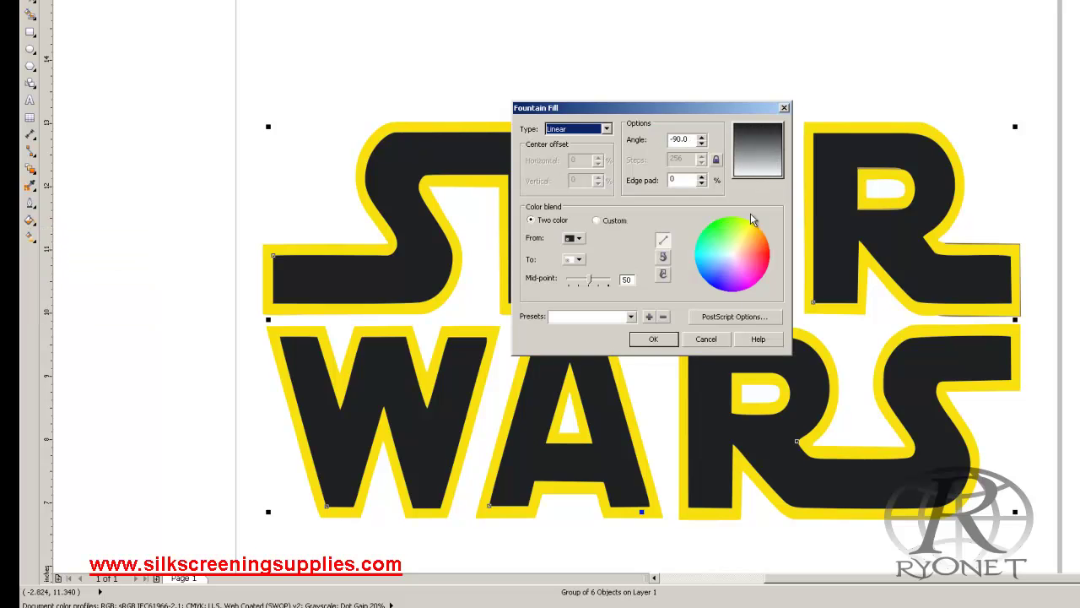
{"action": "left_click", "coordinate": [655, 340]}
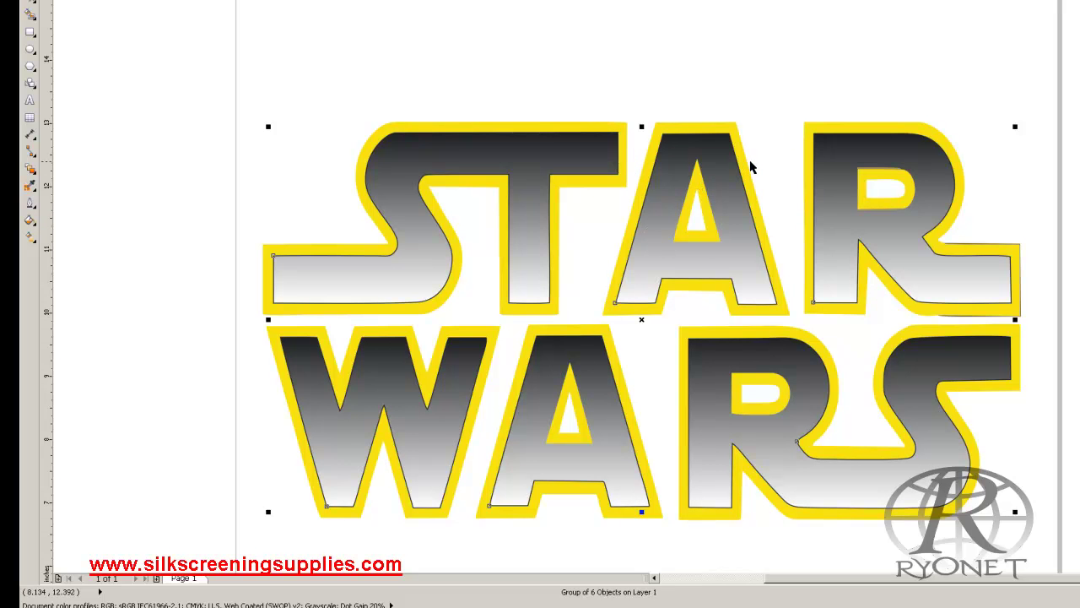
{"action": "key", "text": "ctrl+z"}
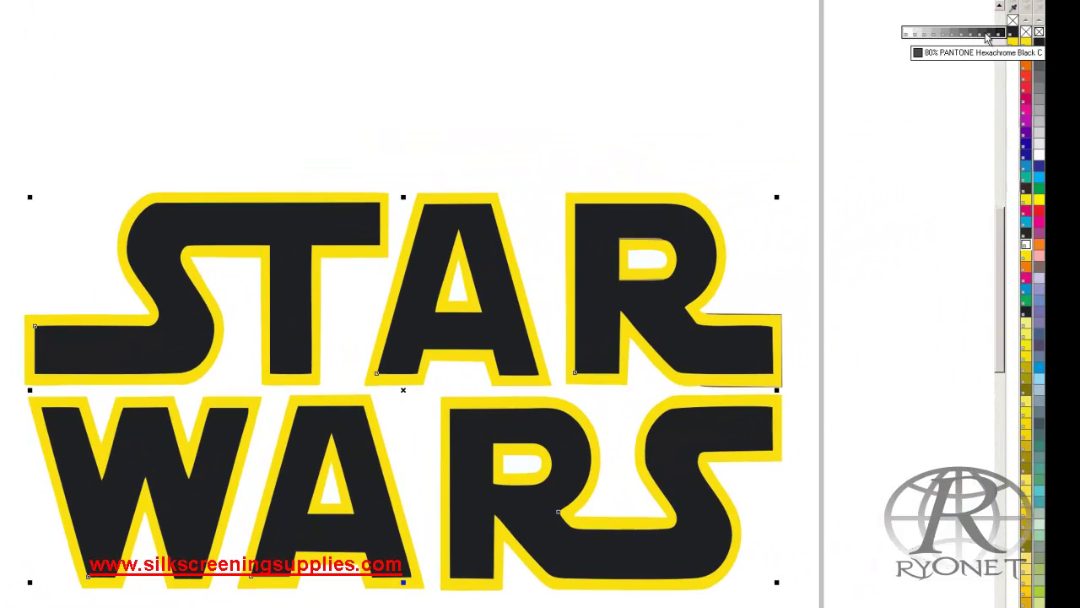
Pick a tint shade for the letters' fill from the palette pop-up, then open the File menu
{"action": "left_click", "coordinate": [929, 34]}
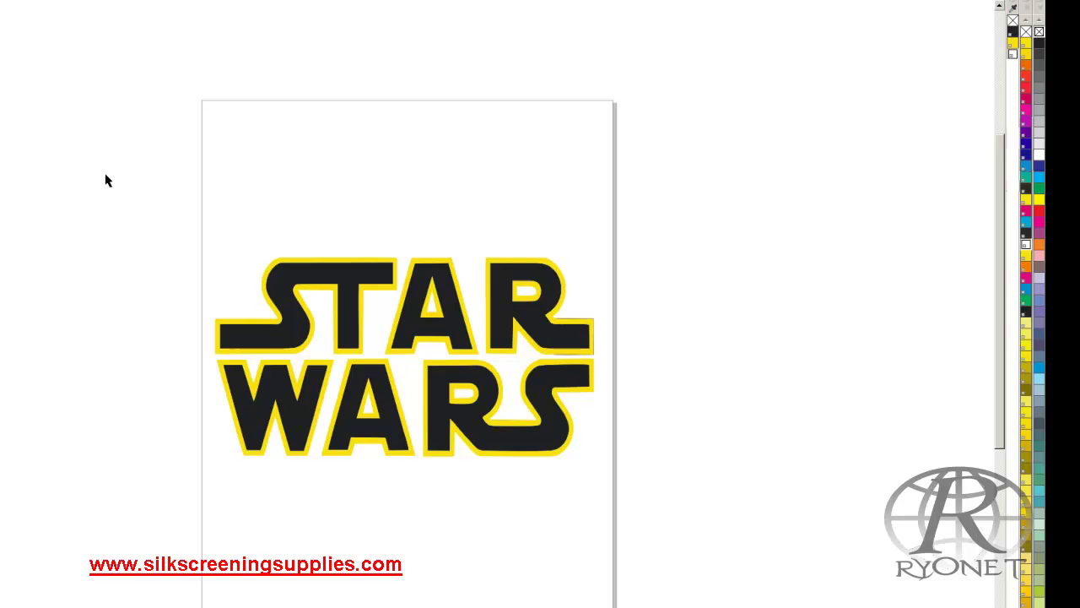
{"action": "left_click", "coordinate": [20, 16]}
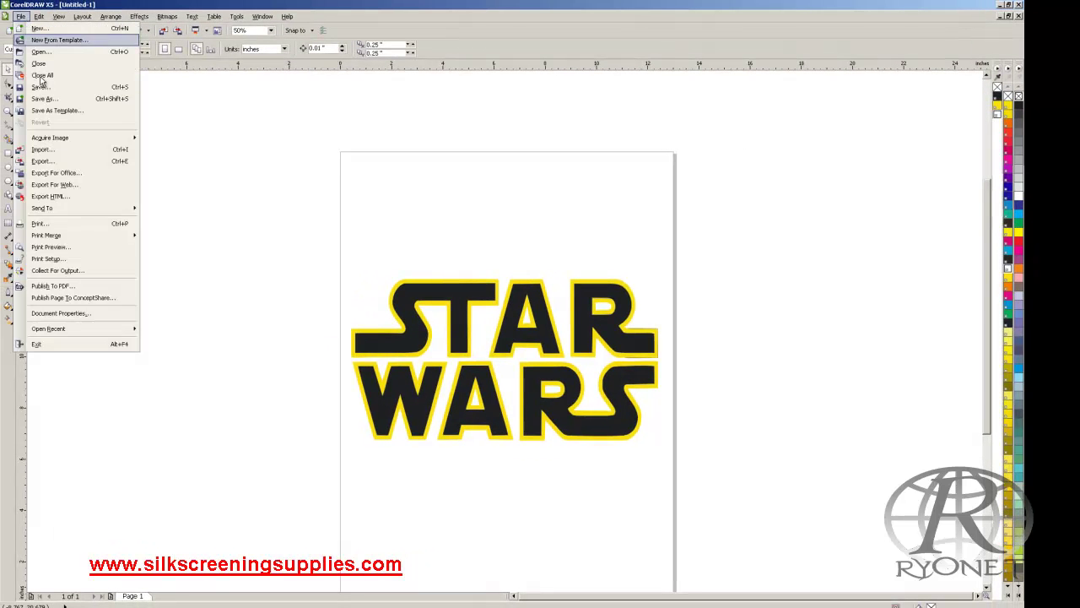
Print to the AccuRIP to Epson 1400 printer with 13x18 Media paper size
{"action": "left_click", "coordinate": [60, 227]}
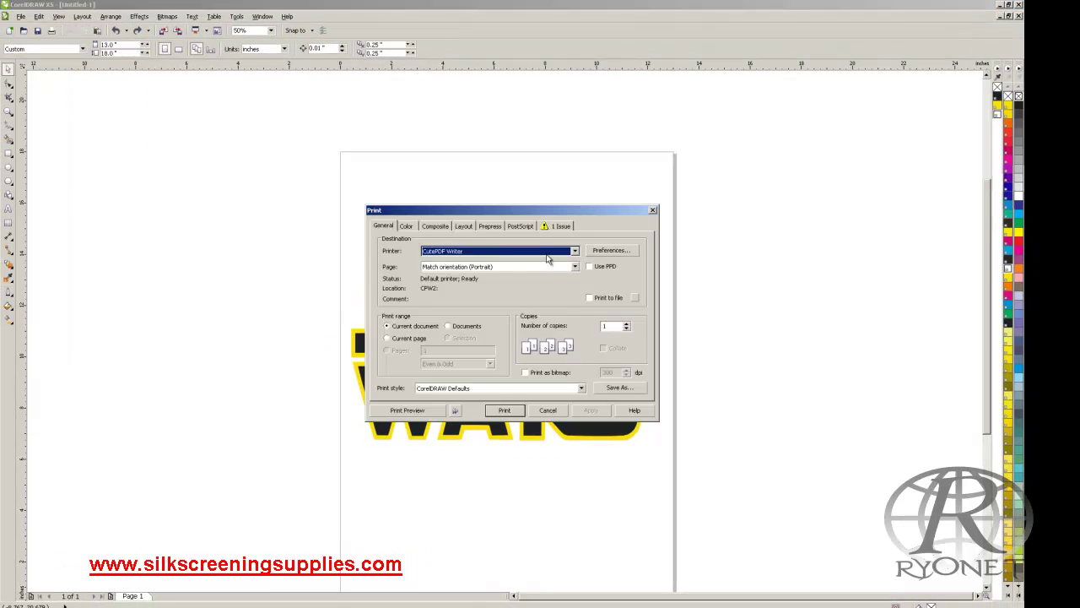
{"action": "left_click", "coordinate": [575, 251]}
{"action": "left_click", "coordinate": [491, 269]}
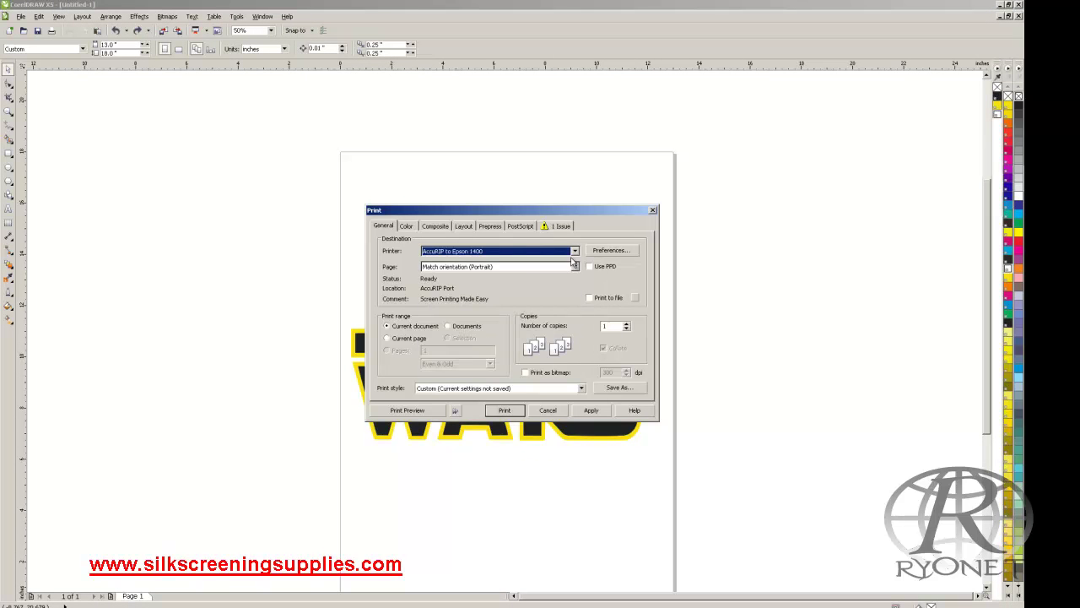
{"action": "left_click", "coordinate": [614, 250]}
{"action": "left_click", "coordinate": [601, 428]}
{"action": "left_click", "coordinate": [517, 285]}
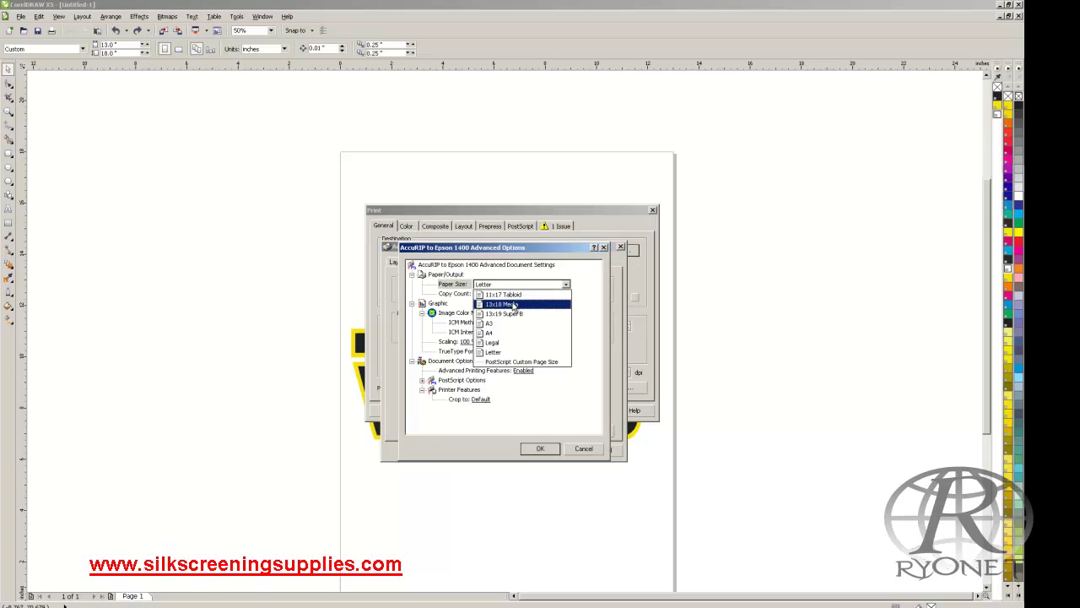
{"action": "left_click", "coordinate": [514, 305]}
{"action": "left_click", "coordinate": [540, 448]}
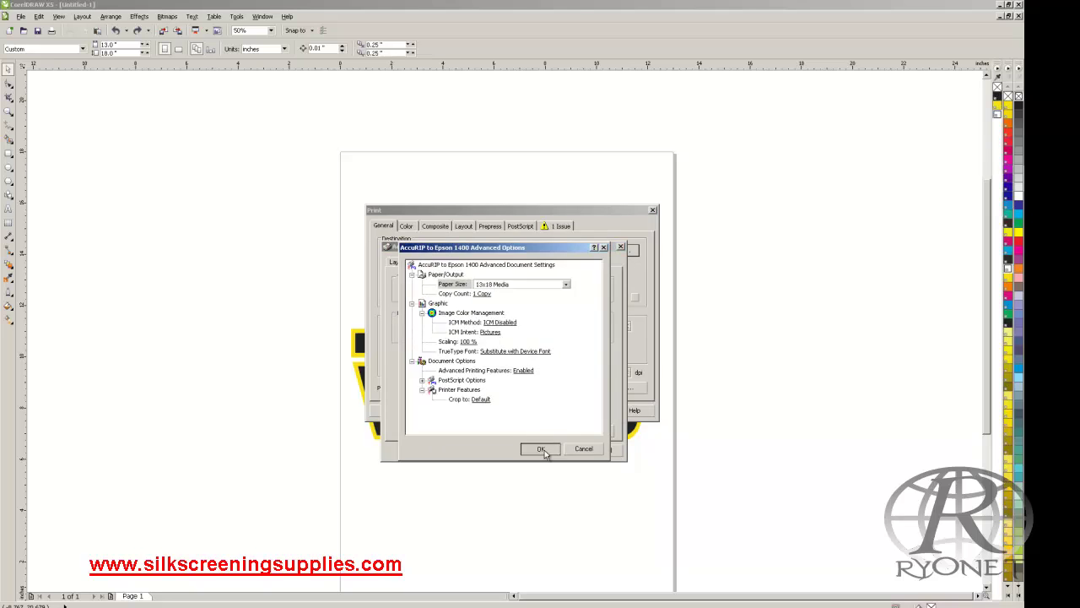
{"action": "left_click", "coordinate": [549, 448]}
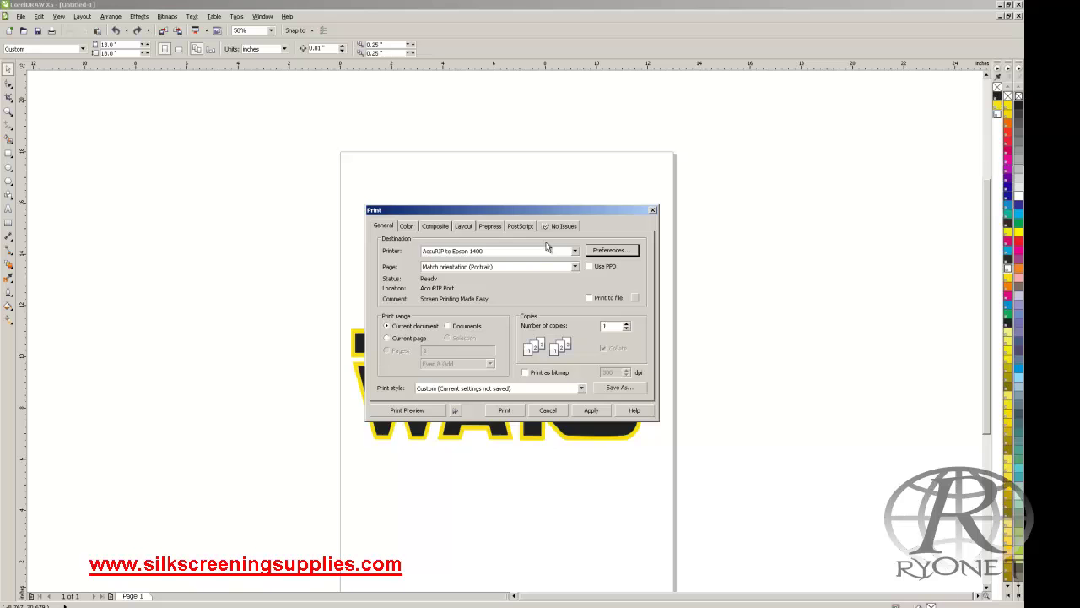
Turn on colour separations and choose a registration mark style for prepress marks
{"action": "left_click", "coordinate": [434, 226]}
{"action": "left_click", "coordinate": [408, 226]}
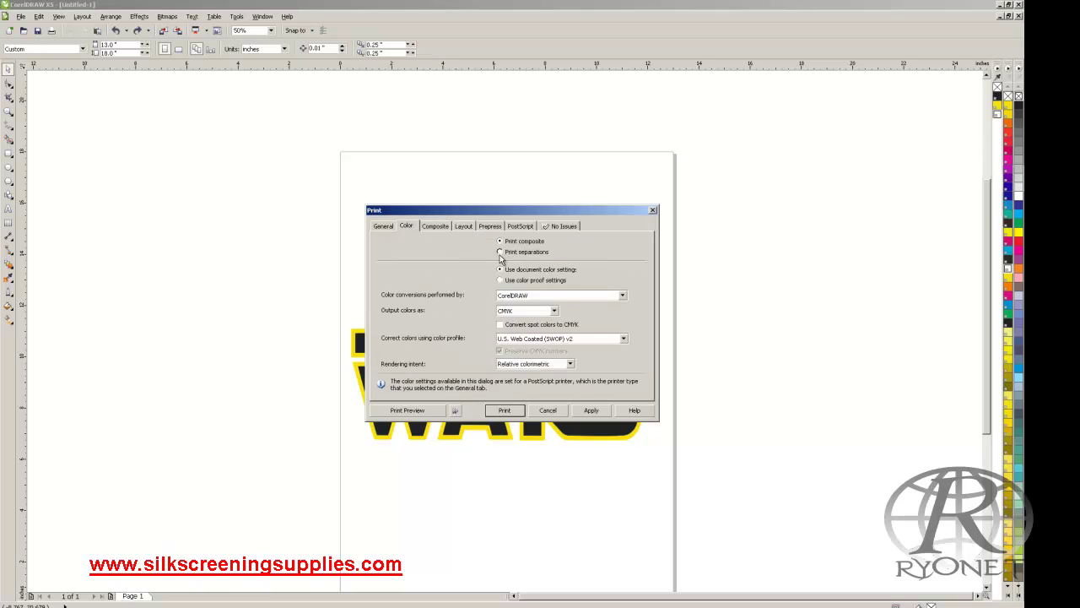
{"action": "left_click", "coordinate": [500, 252]}
{"action": "left_click", "coordinate": [437, 226]}
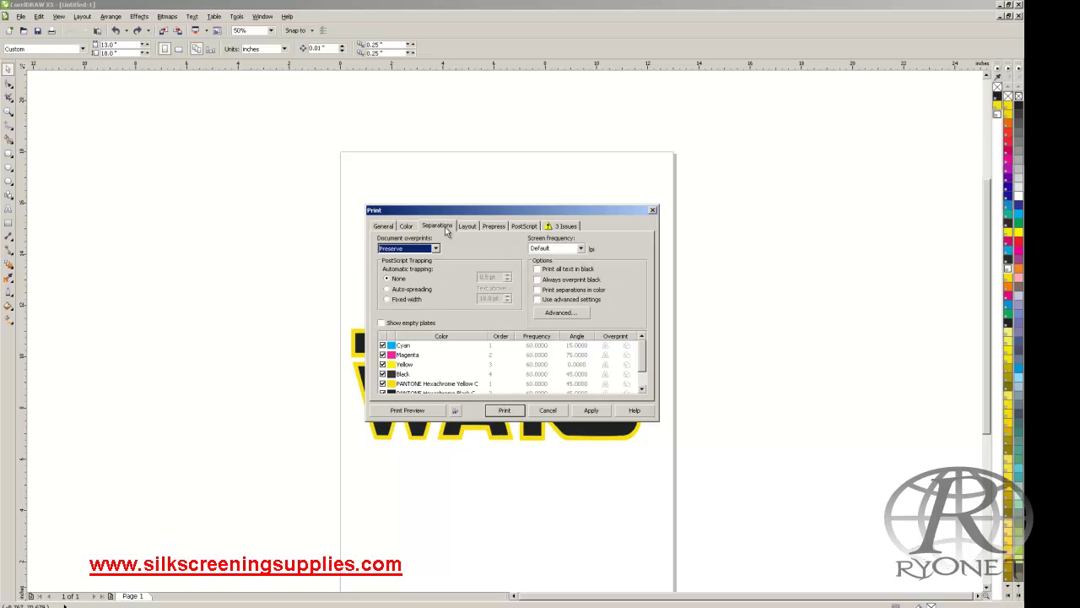
{"action": "left_click", "coordinate": [467, 226]}
{"action": "left_click", "coordinate": [494, 226]}
{"action": "left_click", "coordinate": [604, 264]}
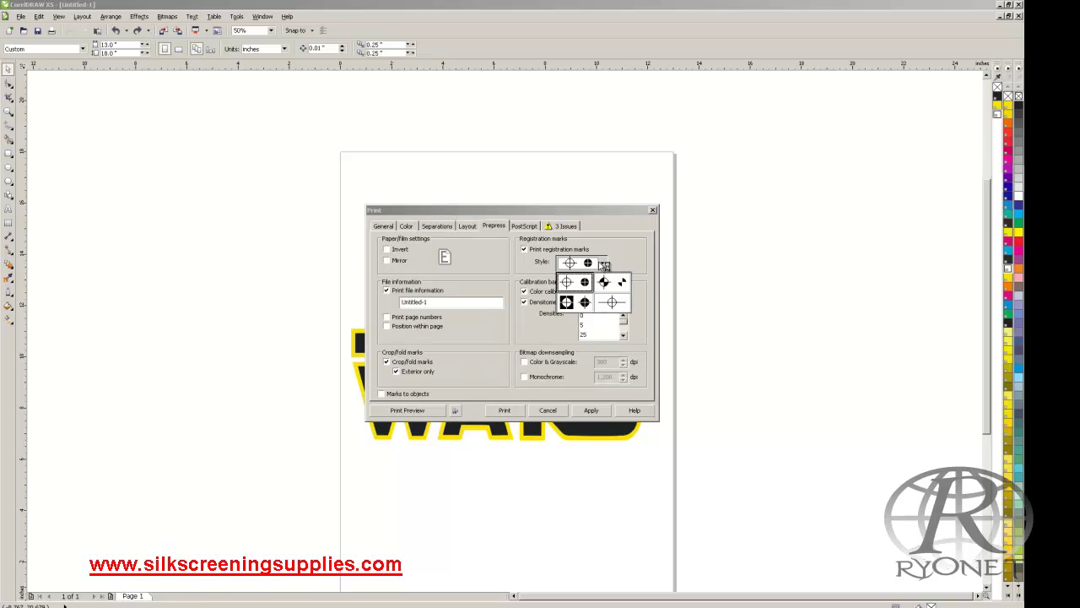
{"action": "left_click", "coordinate": [611, 285]}
Exclude the Cyan, Magenta, Yellow and Black process plates from the separations
{"action": "left_click", "coordinate": [437, 226]}
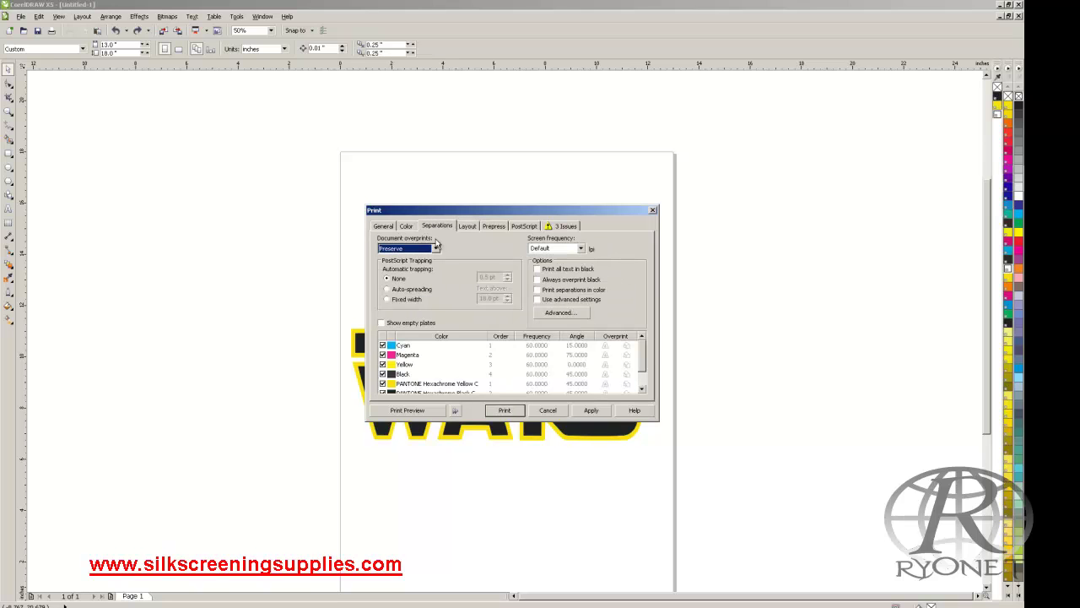
{"action": "left_click", "coordinate": [643, 363]}
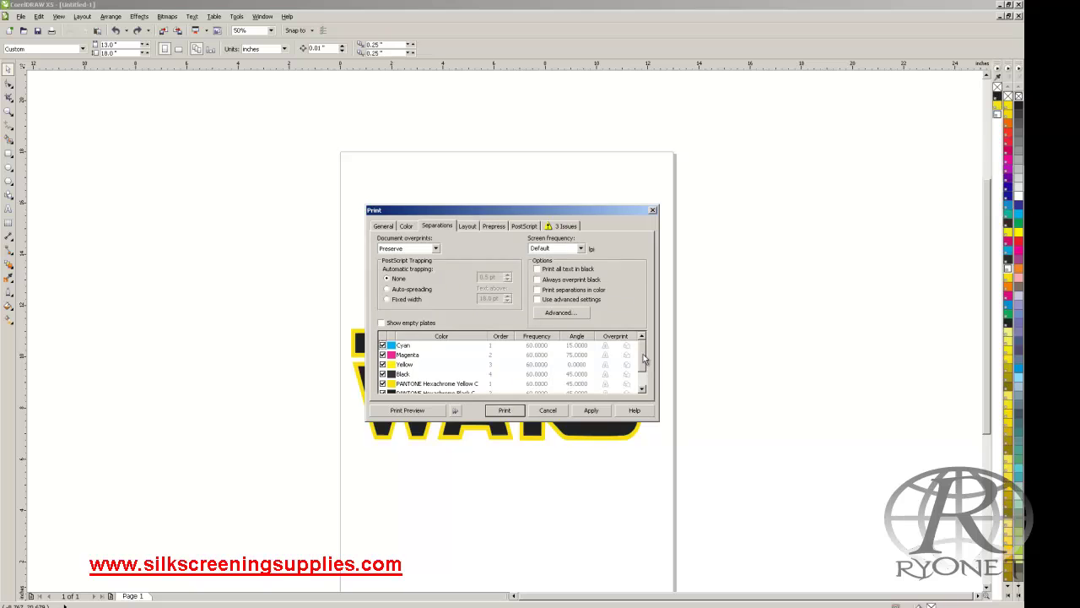
{"action": "left_click", "coordinate": [382, 345]}
{"action": "left_click", "coordinate": [383, 354]}
{"action": "left_click", "coordinate": [382, 364]}
{"action": "left_click", "coordinate": [382, 374]}
{"action": "scroll", "coordinate": [411, 377], "scroll_direction": "down", "scroll_amount": 1}
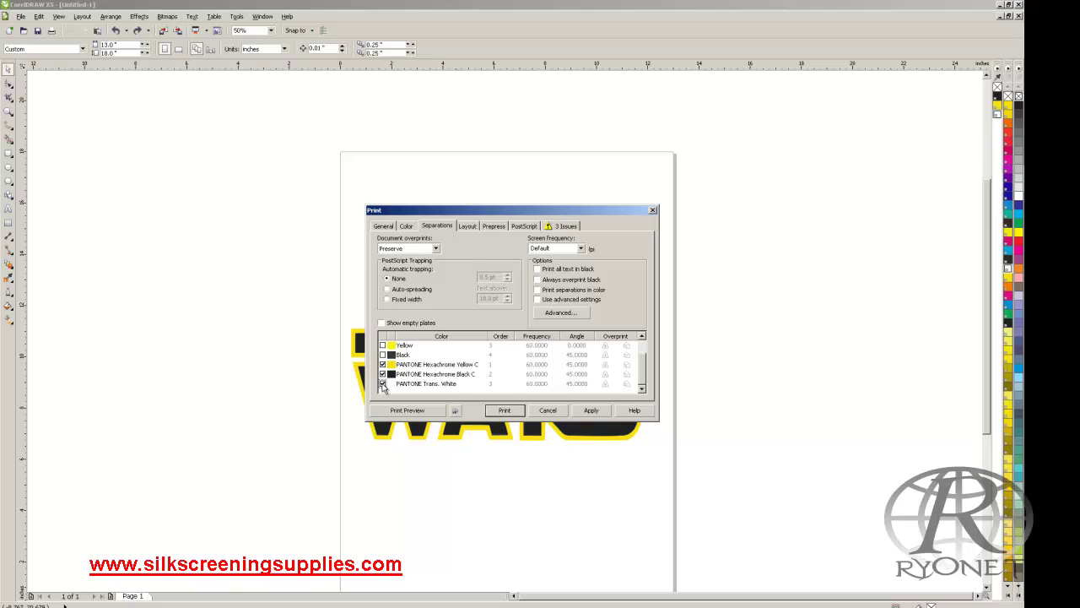
Open Print Preview and display the Black C separation page
{"action": "left_click", "coordinate": [407, 411]}
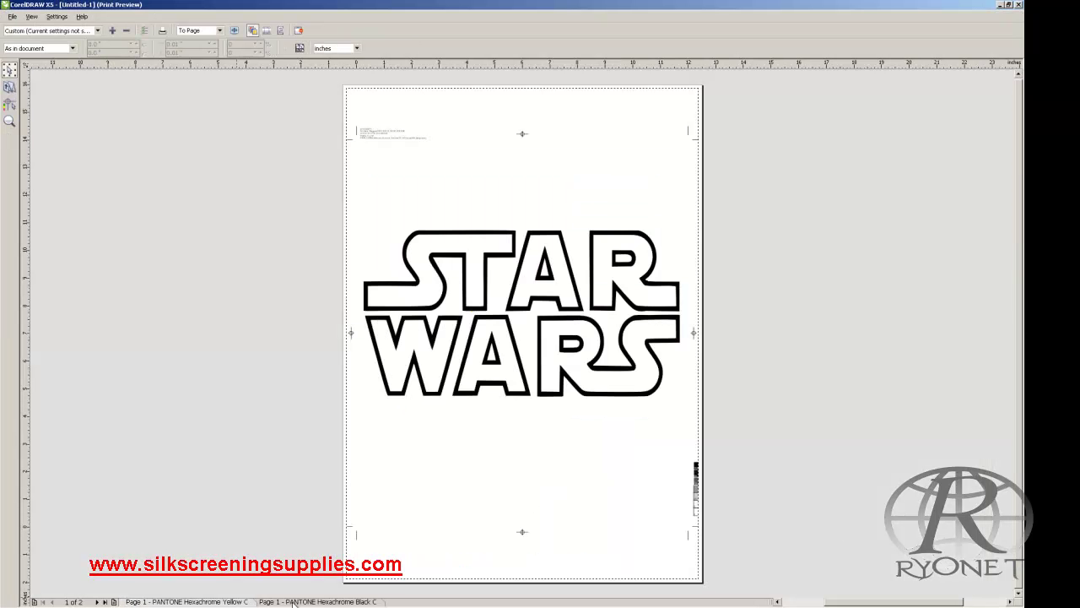
{"action": "left_click", "coordinate": [312, 602]}
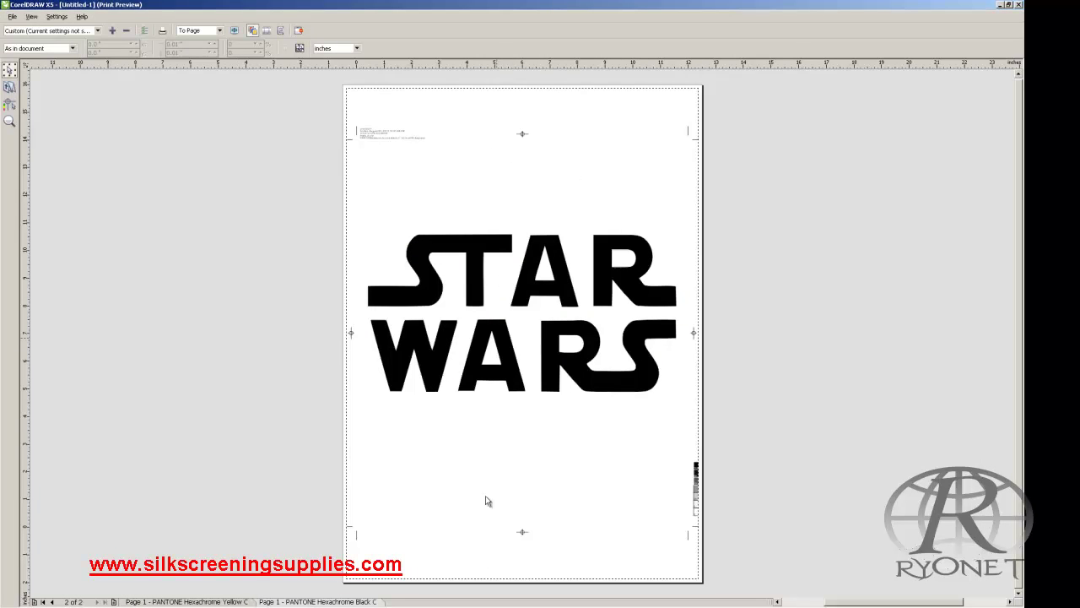